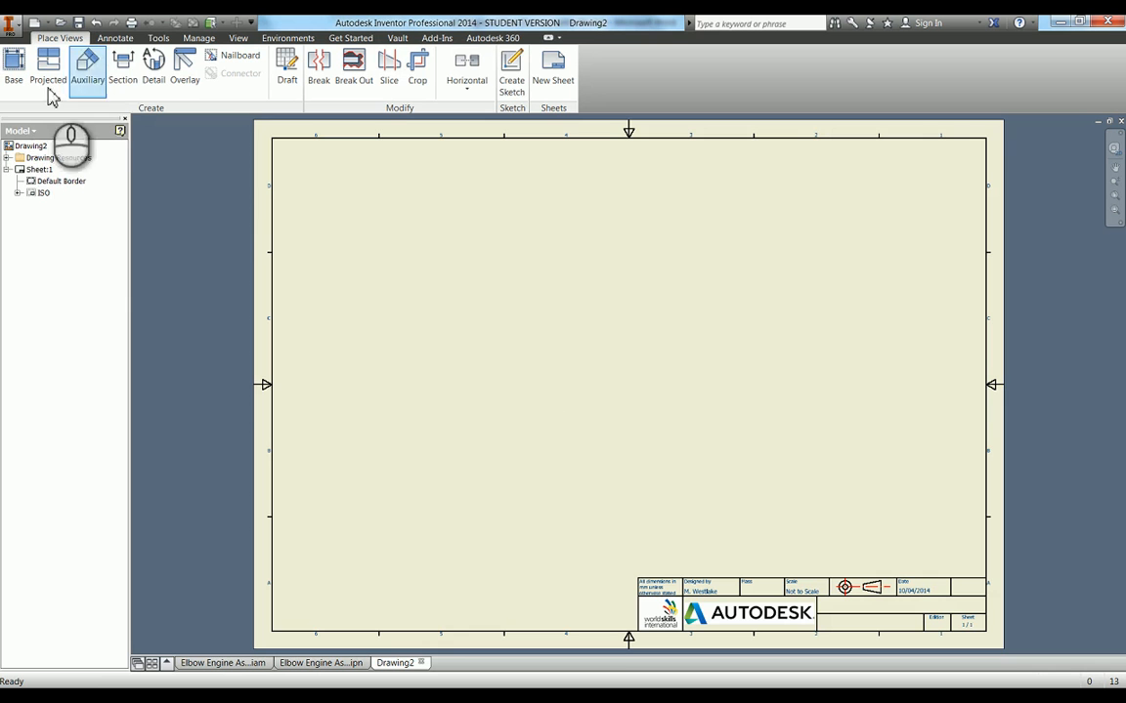
# Check the sheet's size and orientation in its edit settings and accept them
pyautogui.rightClick(49, 178)
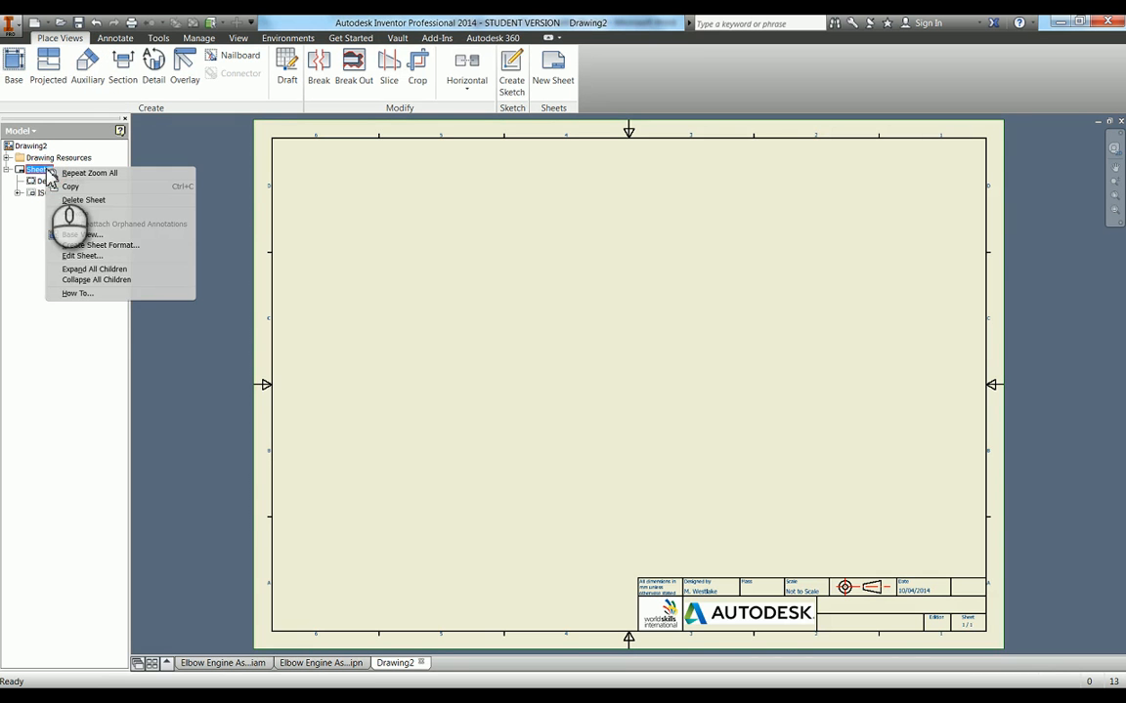
pyautogui.click(86, 255)
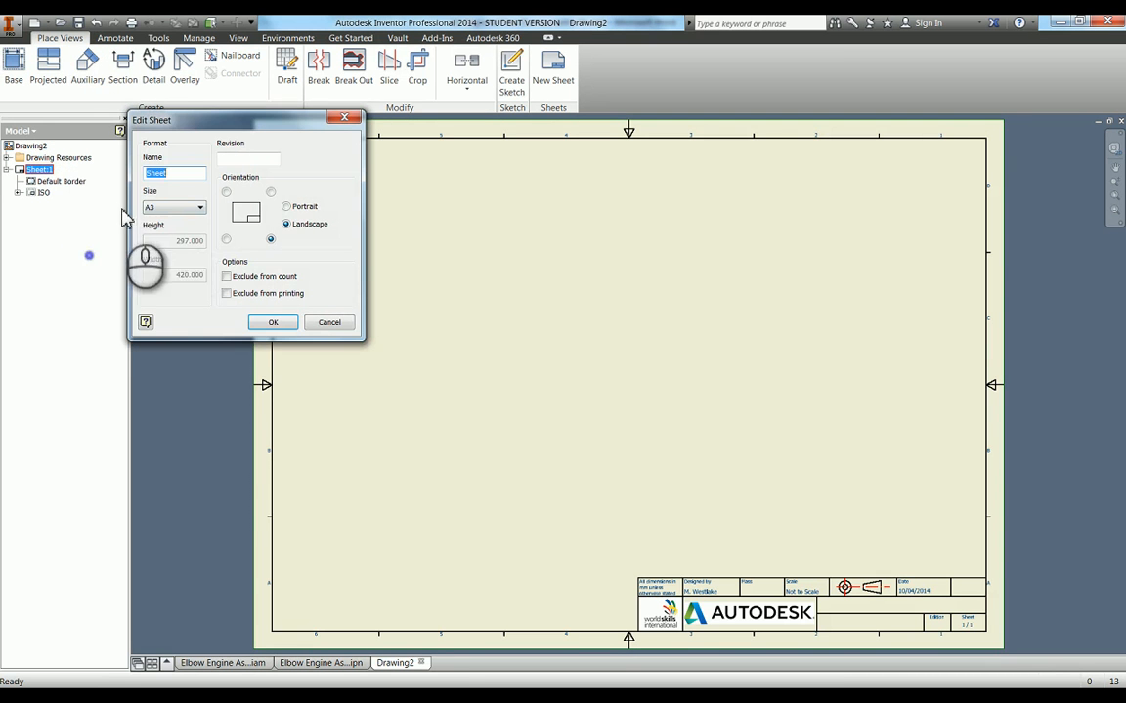
pyautogui.click(273, 324)
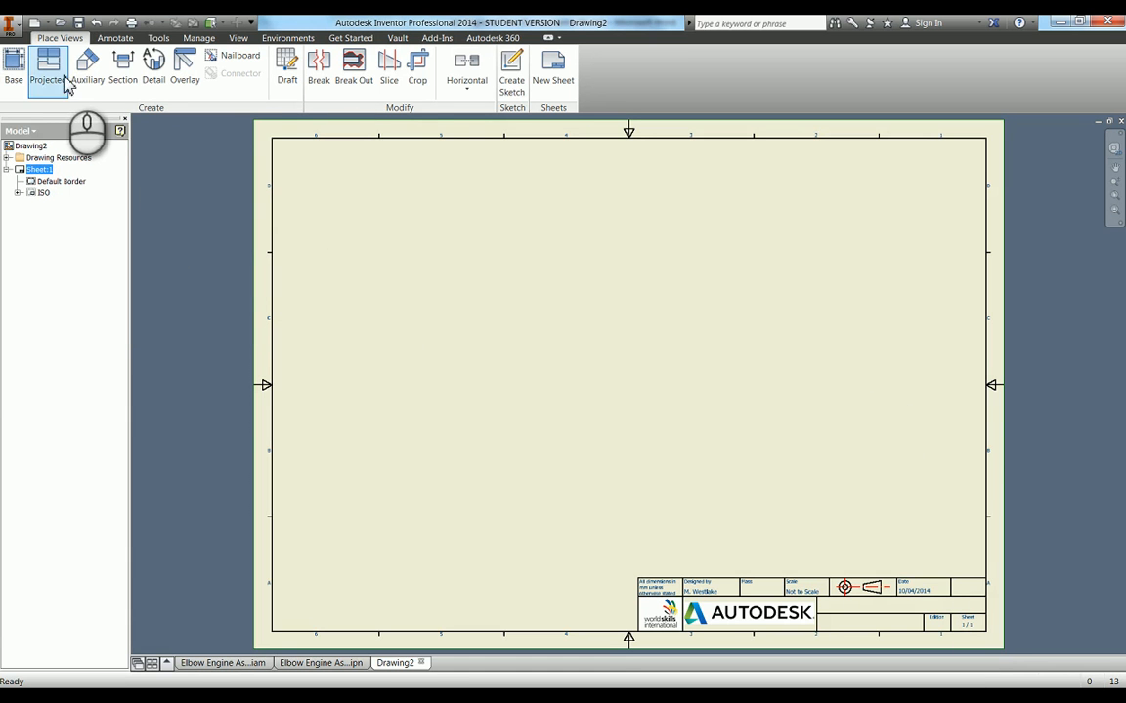
# Place a base view of Elbow Engine Assembly.ipn on the sheet, using the Current orientation at 1:1 scale
pyautogui.click(17, 82)
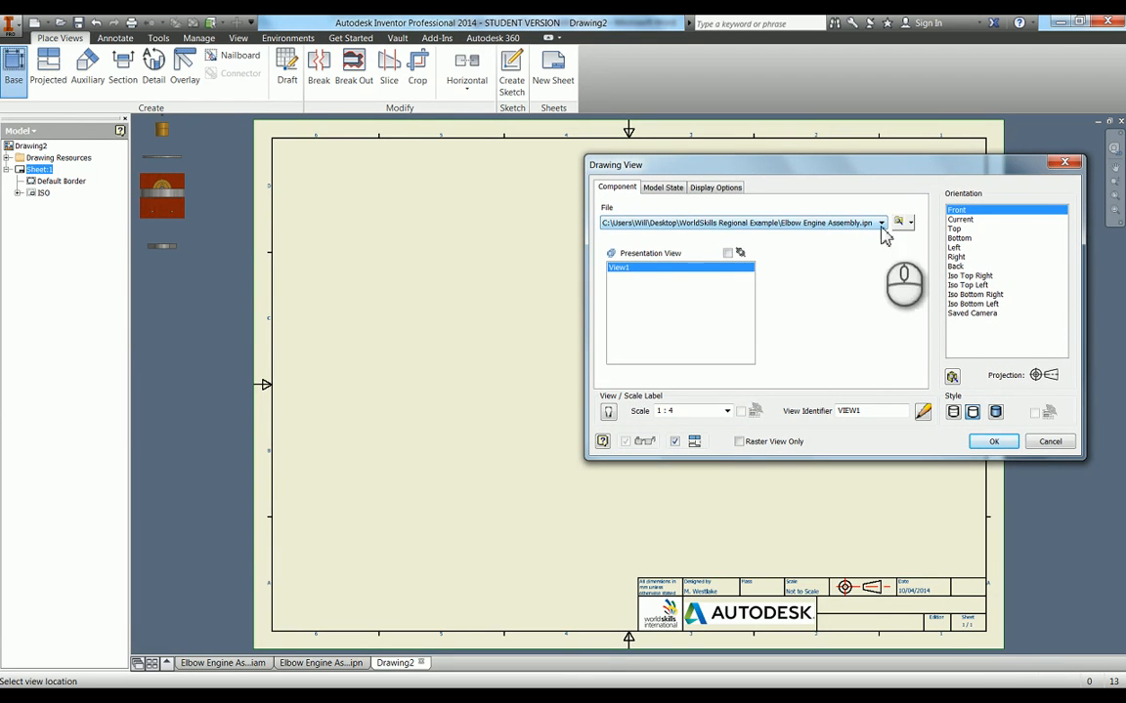
pyautogui.click(958, 219)
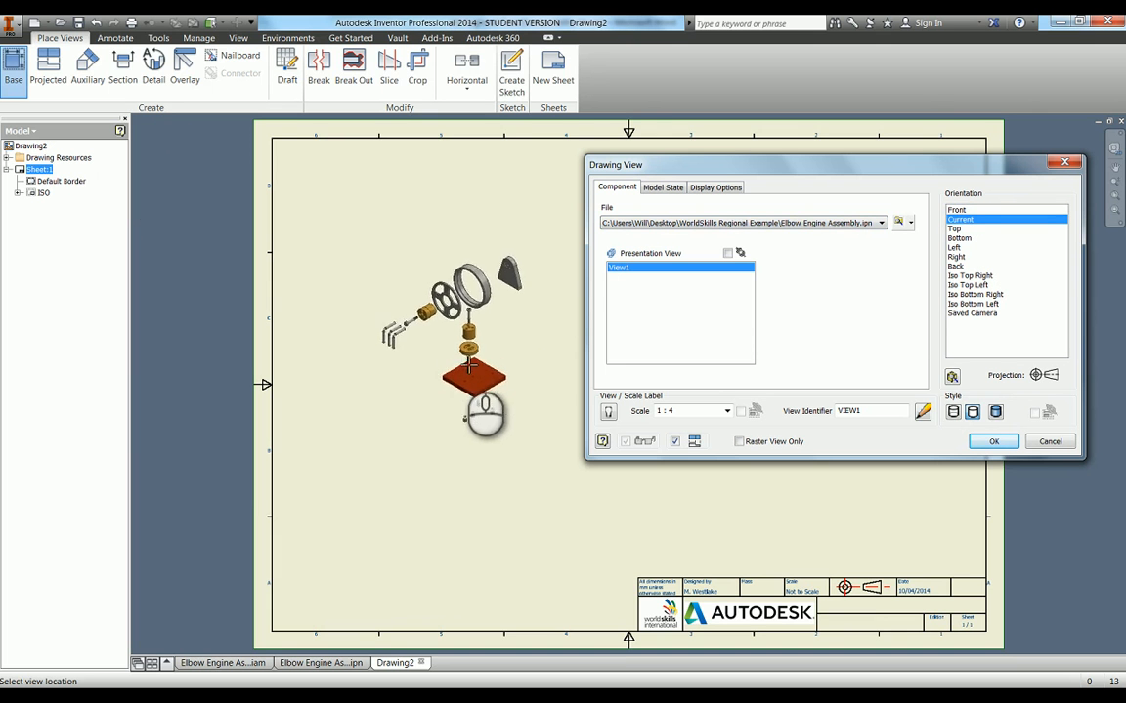
pyautogui.click(526, 412)
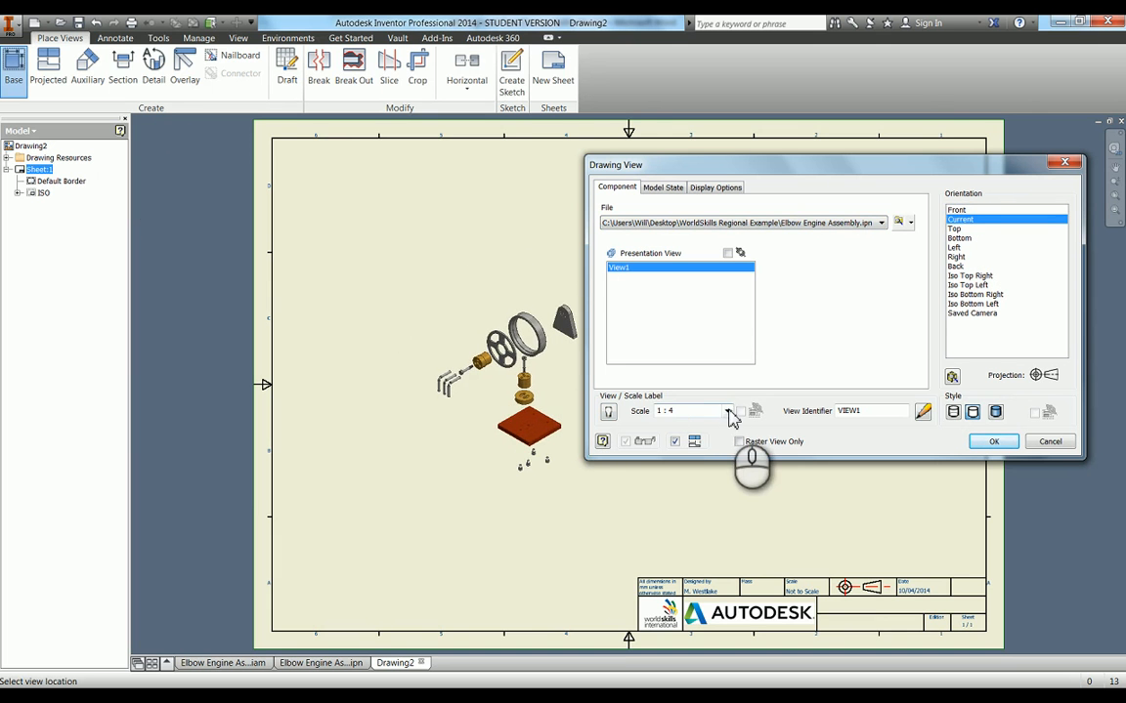
pyautogui.click(728, 411)
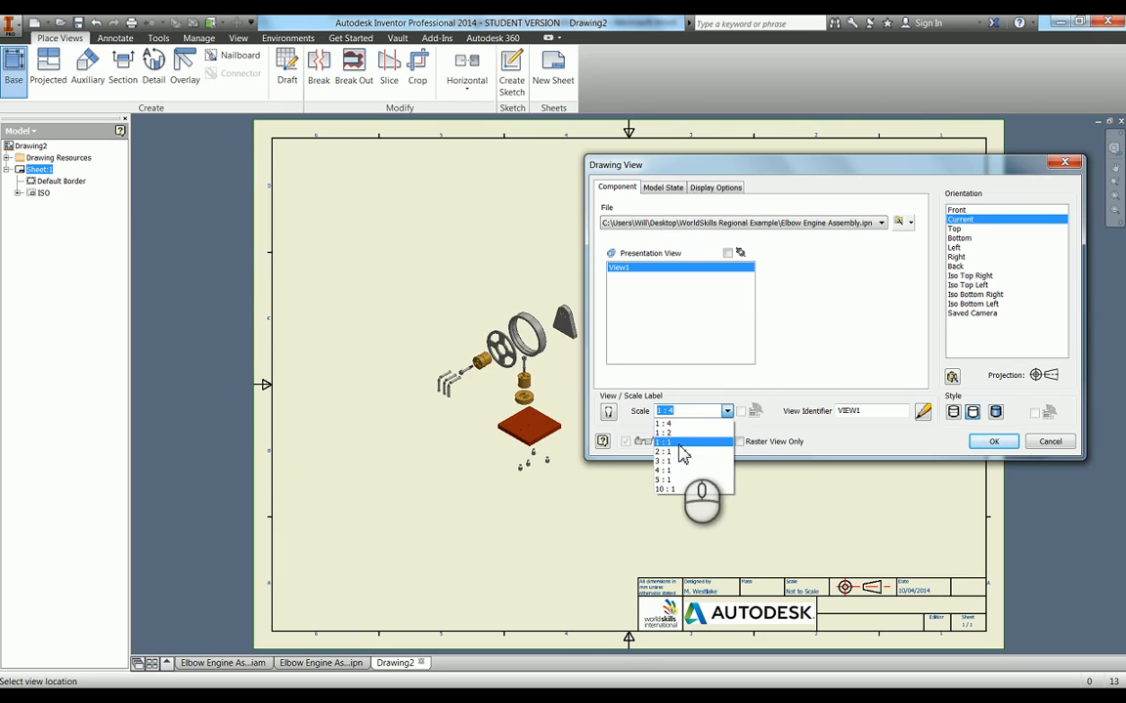
pyautogui.click(680, 443)
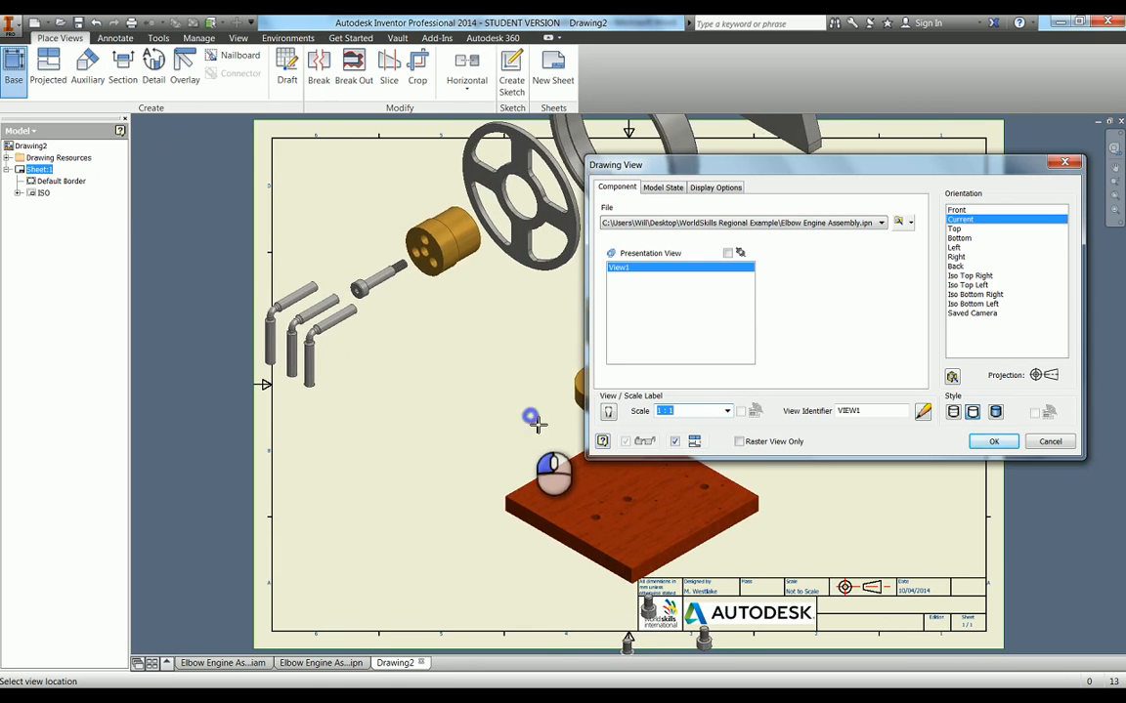
pyautogui.click(535, 422)
pyautogui.rightClick(532, 421)
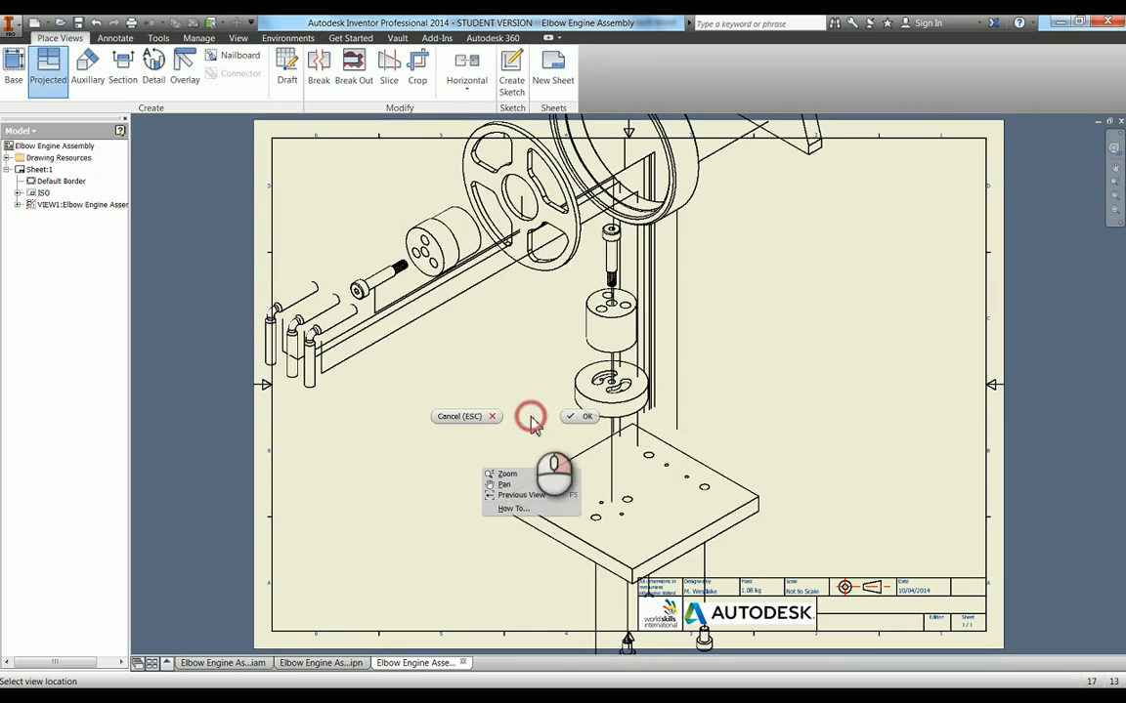
pyautogui.click(587, 417)
# Reposition the exploded view on the sheet, raising it so the base plate sits clear above the title block
pyautogui.scroll(-5, 793, 396)
pyautogui.scroll(2, 789, 370)
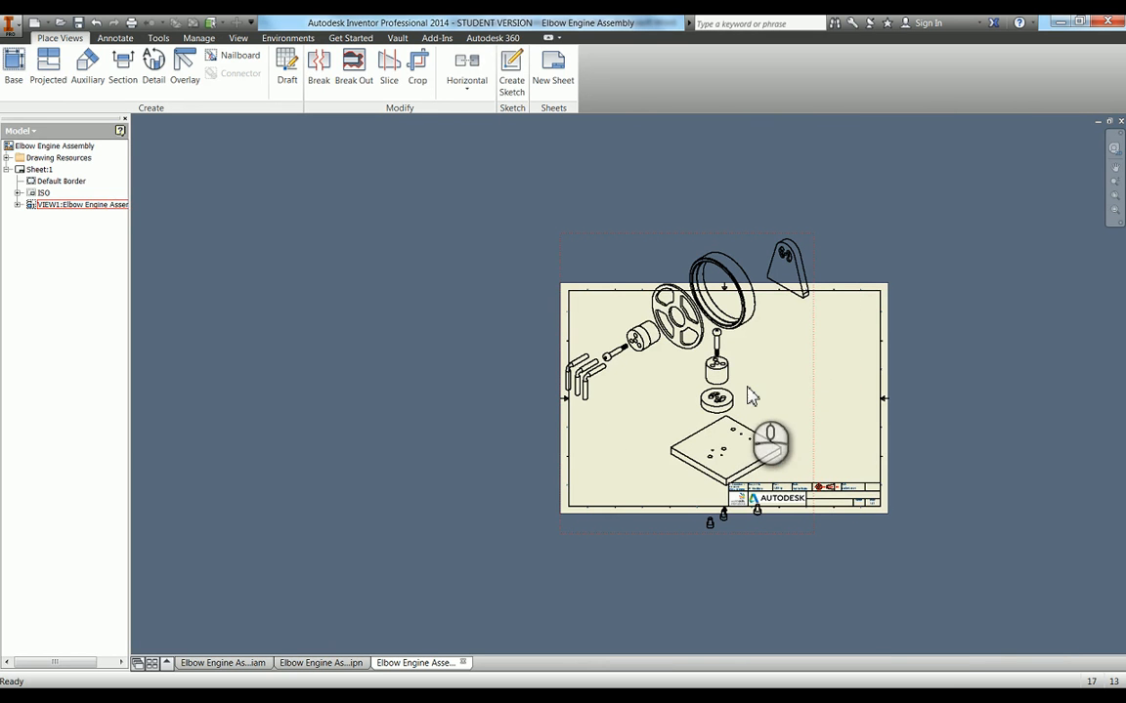
pyautogui.click(811, 352)
pyautogui.moveTo(818, 363); pyautogui.dragTo(835, 378)
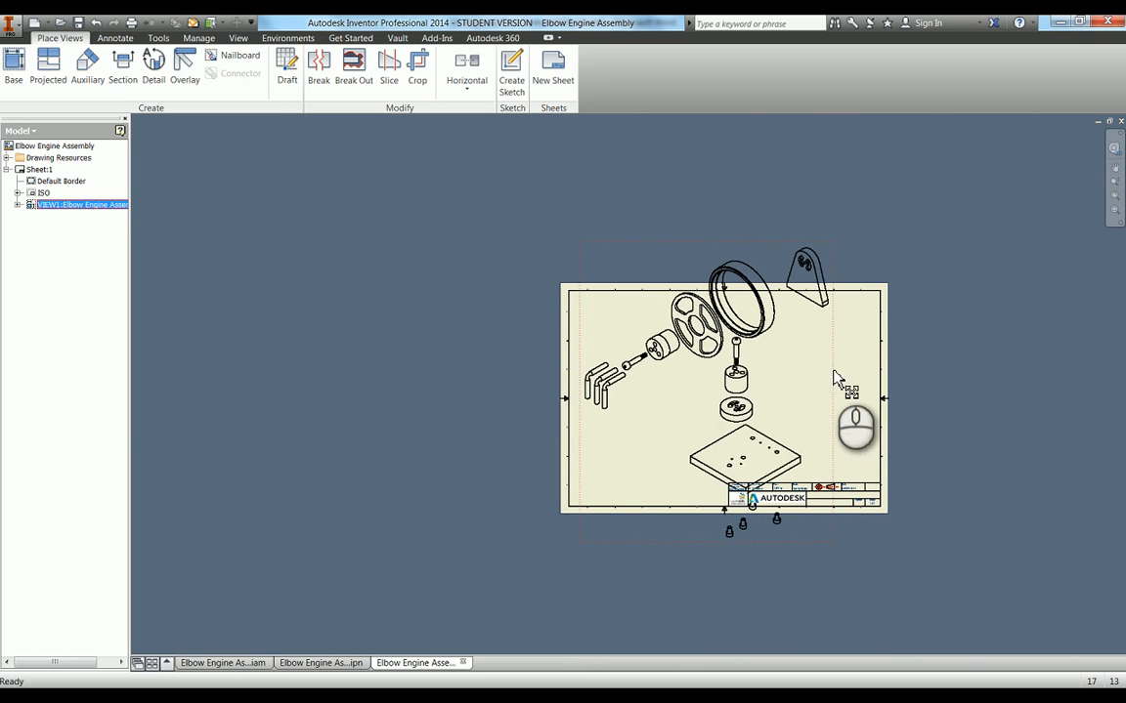
pyautogui.scroll(3, 757, 430)
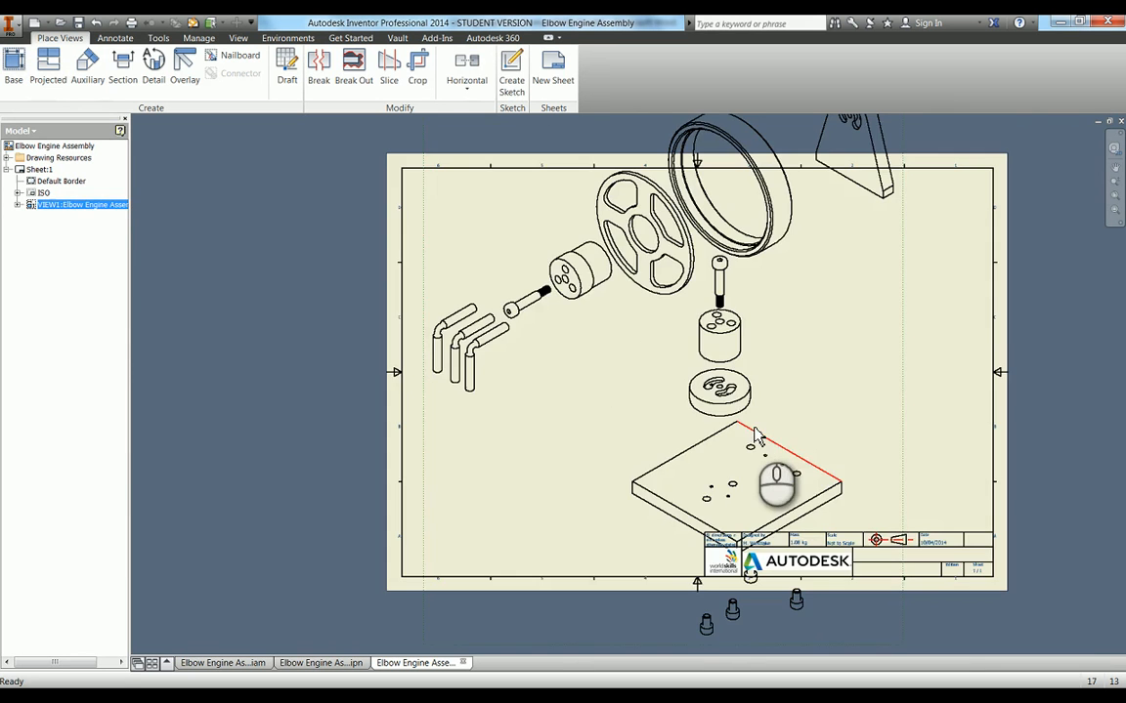
pyautogui.moveTo(758, 430); pyautogui.dragTo(764, 408, button='middle')
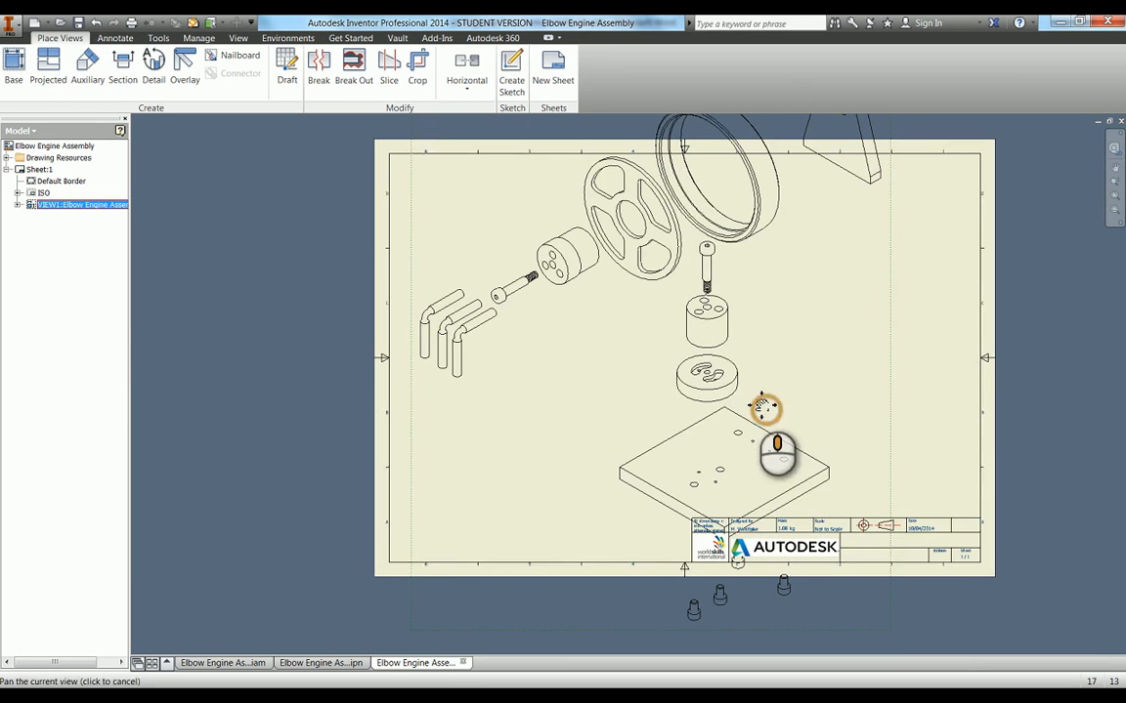
pyautogui.click(885, 306)
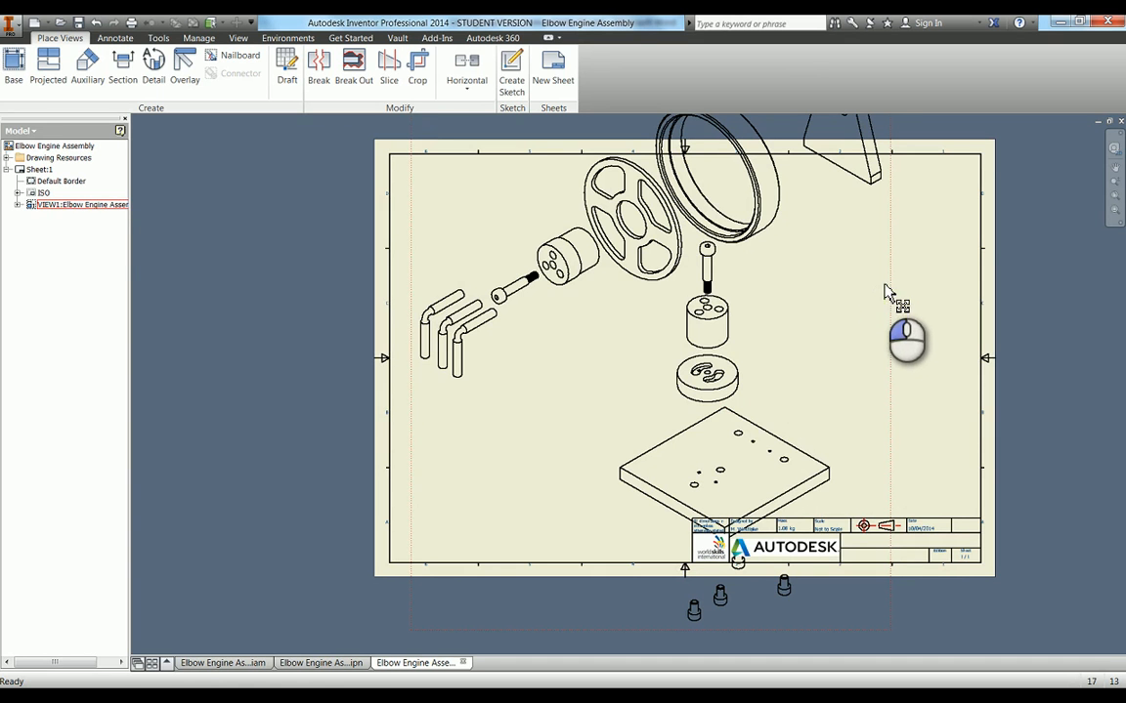
pyautogui.moveTo(891, 291)
pyautogui.mouseDown()
pyautogui.moveTo(891, 246)
pyautogui.moveTo(884, 278)
pyautogui.moveTo(902, 271)
pyautogui.mouseUp()
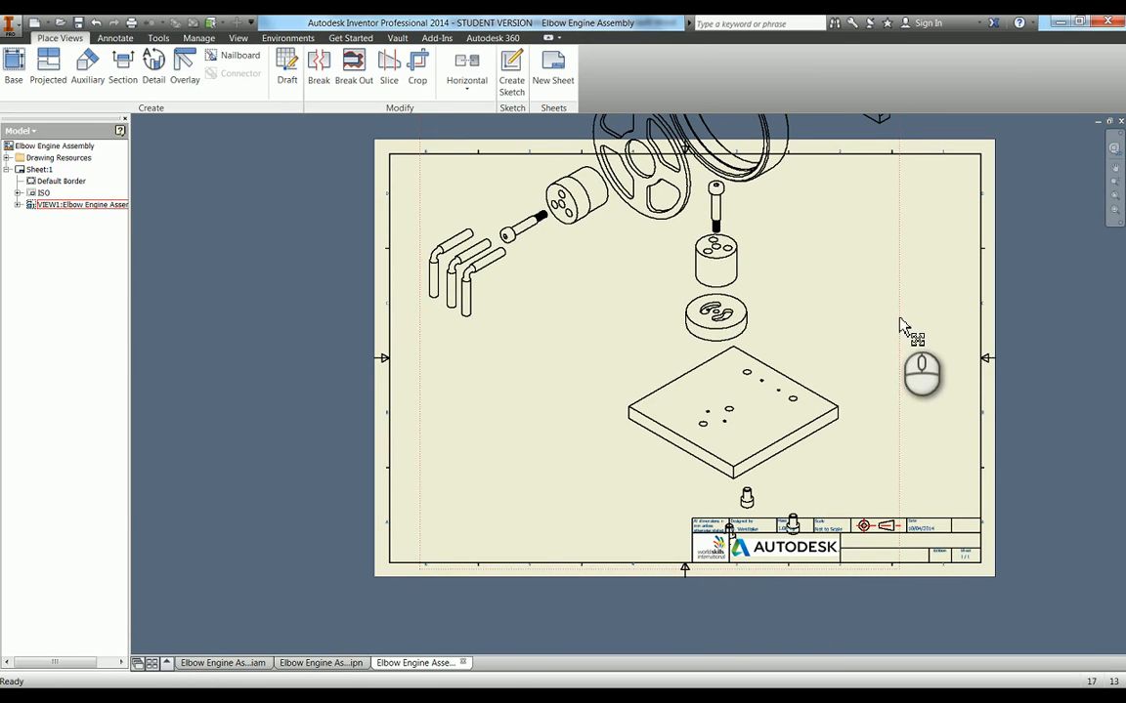
pyautogui.moveTo(900, 325); pyautogui.dragTo(900, 316)
# Open the view's source presentation and tweak the bracket, ring, spoked wheel, horizontal brass cylinder, its bolt and three elbow rods about 167 mm down along Z
pyautogui.rightClick(555, 359)
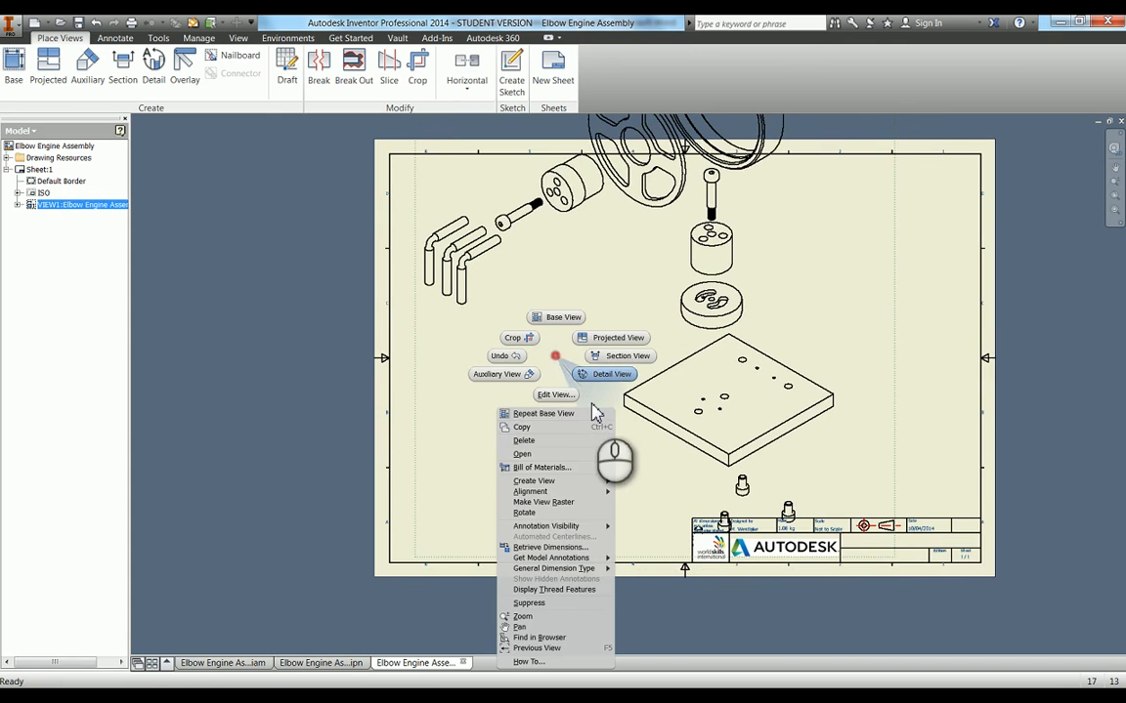
pyautogui.click(547, 455)
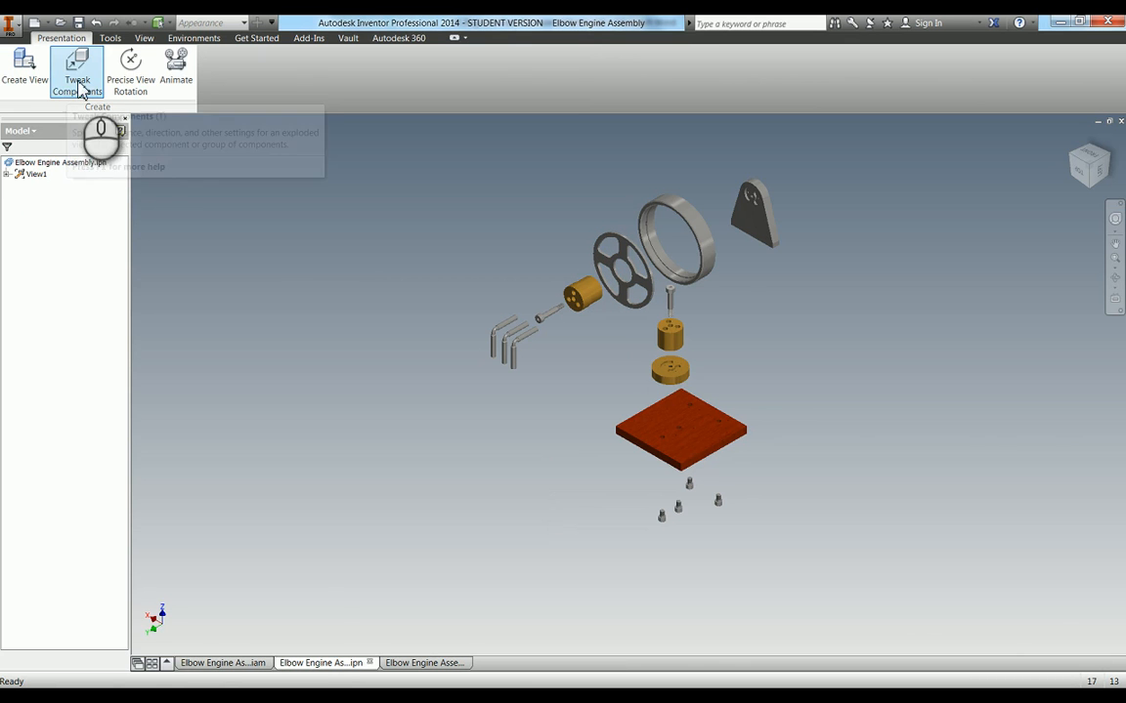
pyautogui.click(66, 78)
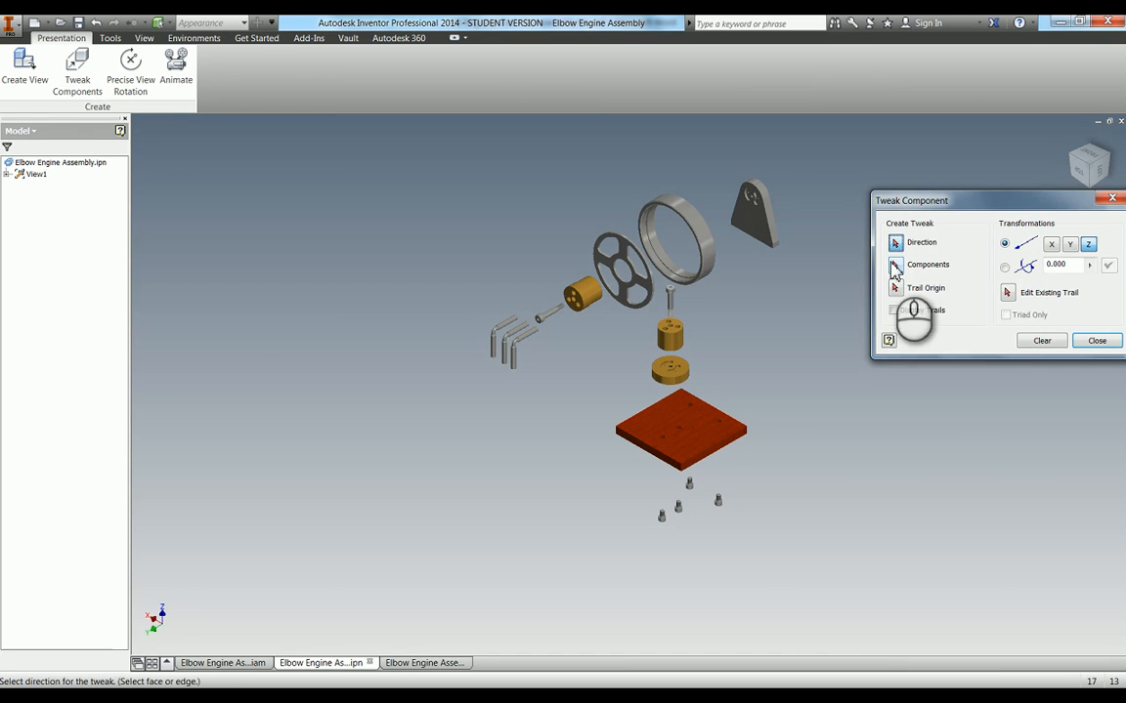
pyautogui.click(896, 266)
pyautogui.click(758, 217)
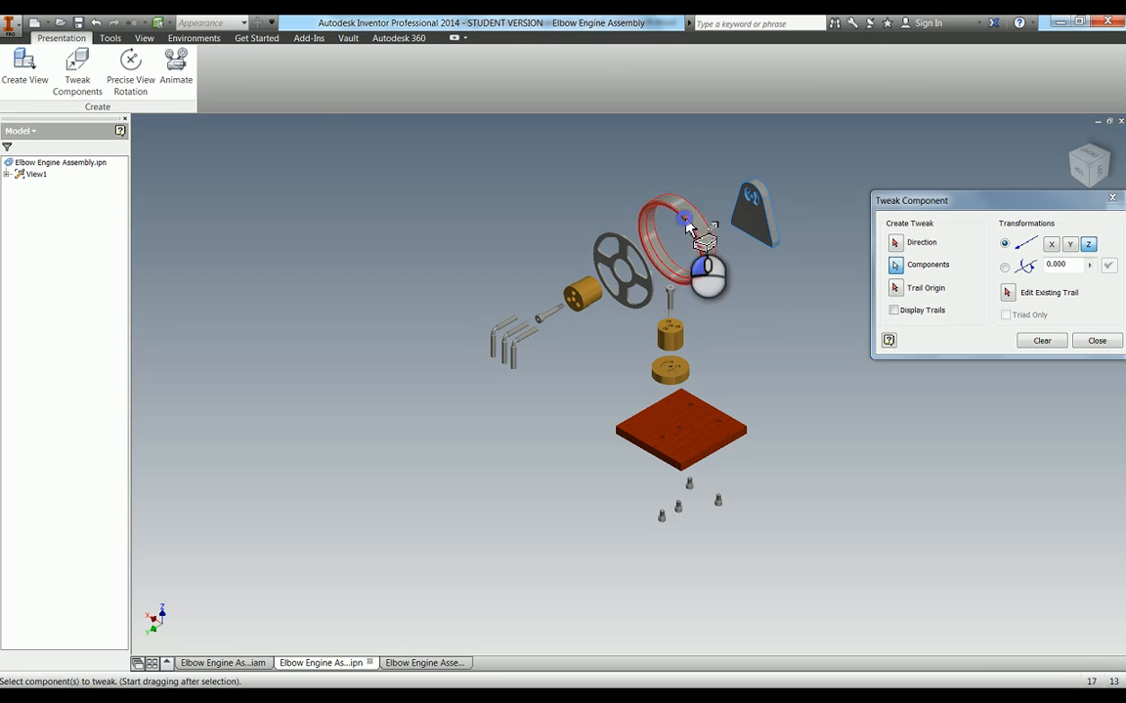
pyautogui.click(688, 226)
pyautogui.click(583, 293)
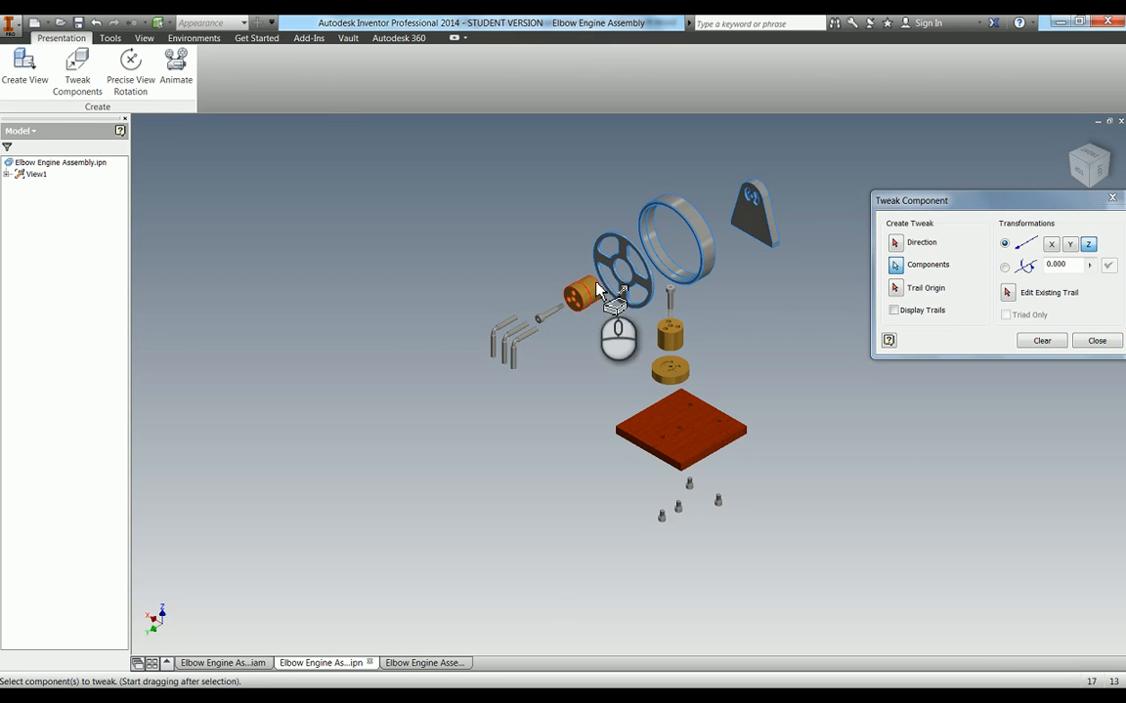
pyautogui.click(542, 317)
pyautogui.click(515, 352)
pyautogui.click(510, 335)
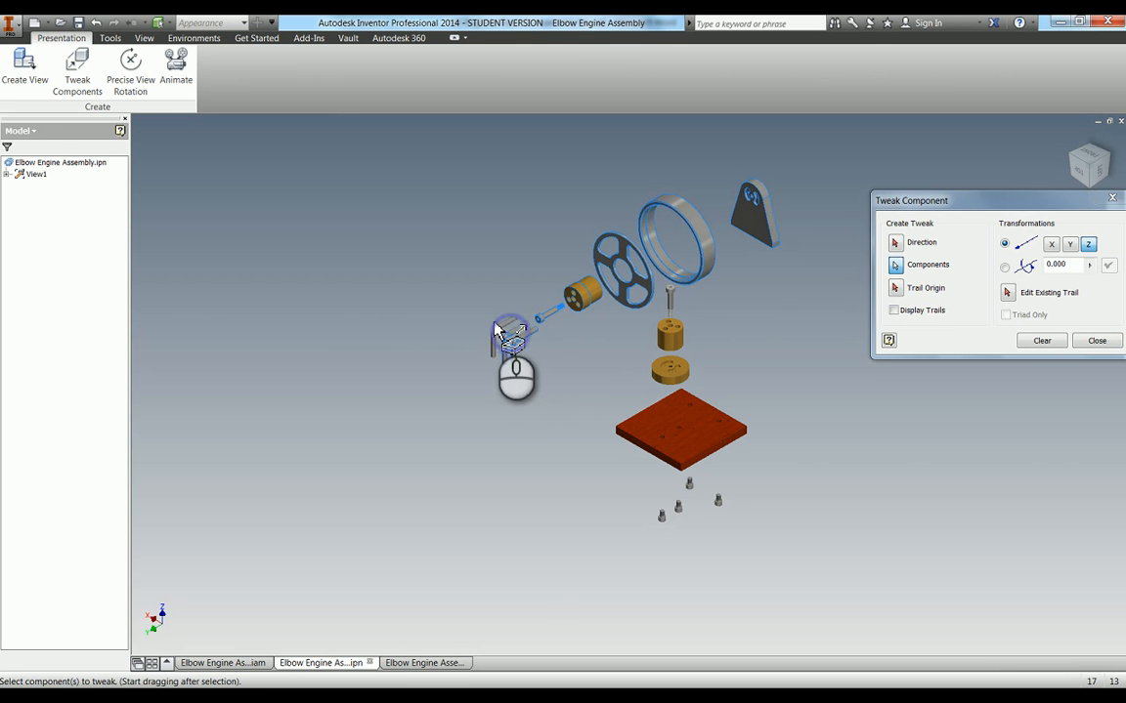
pyautogui.click(496, 329)
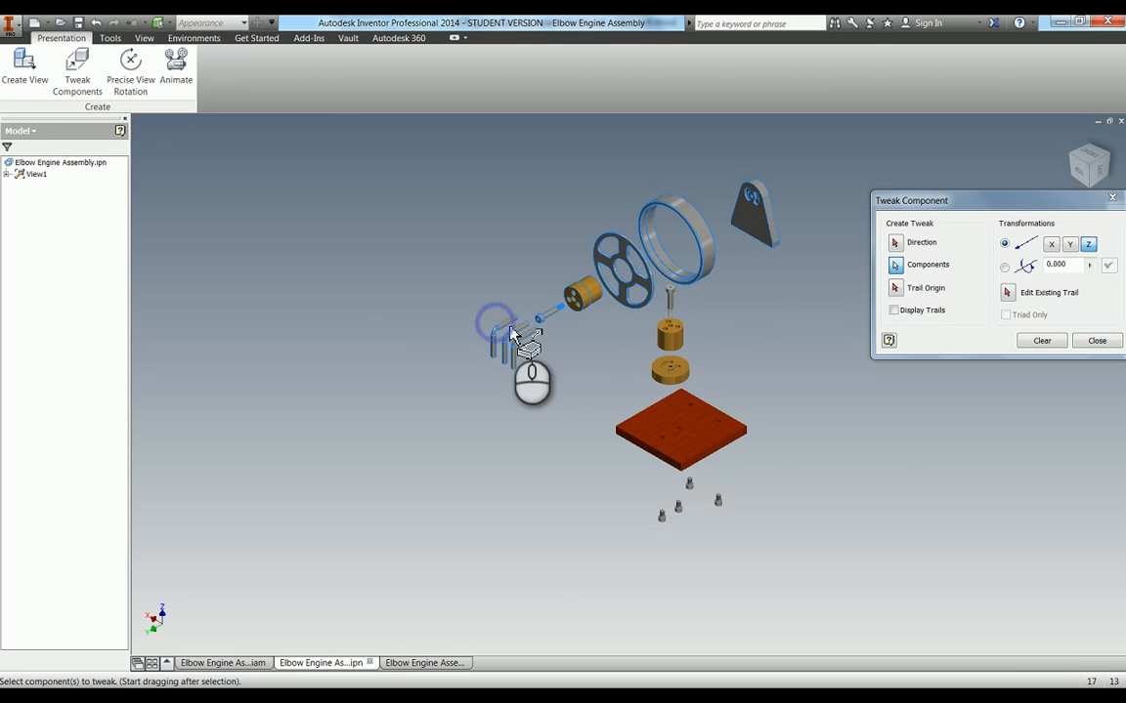
pyautogui.click(897, 245)
pyautogui.click(684, 440)
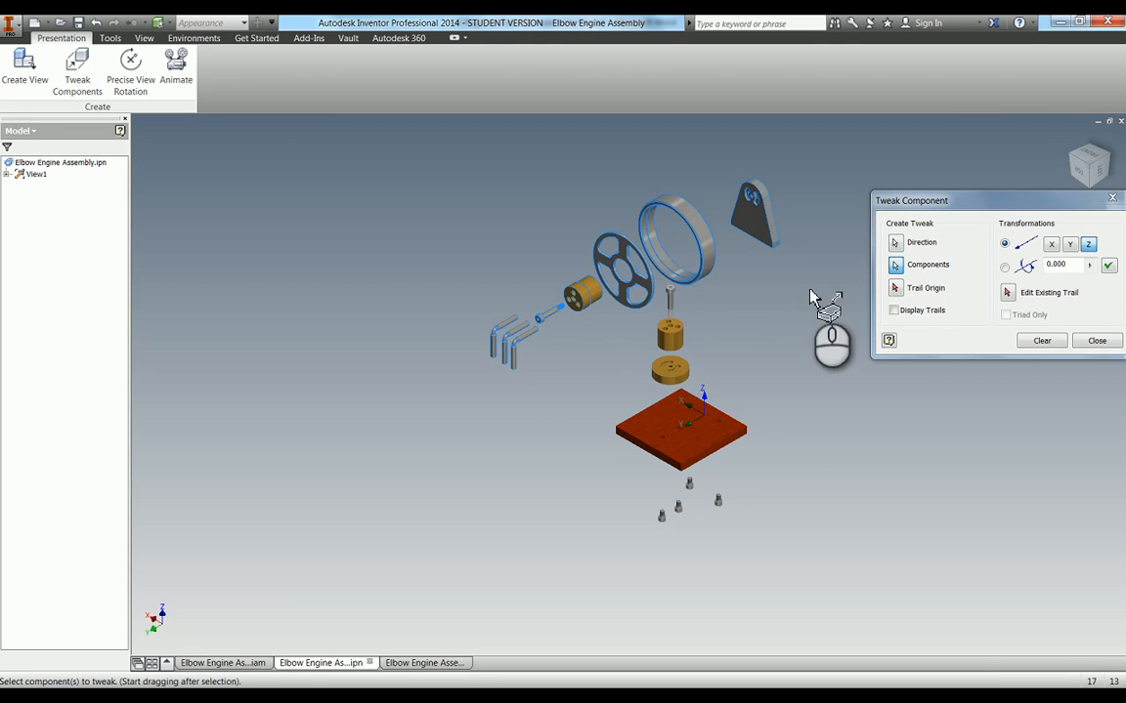
pyautogui.moveTo(807, 288); pyautogui.dragTo(827, 453)
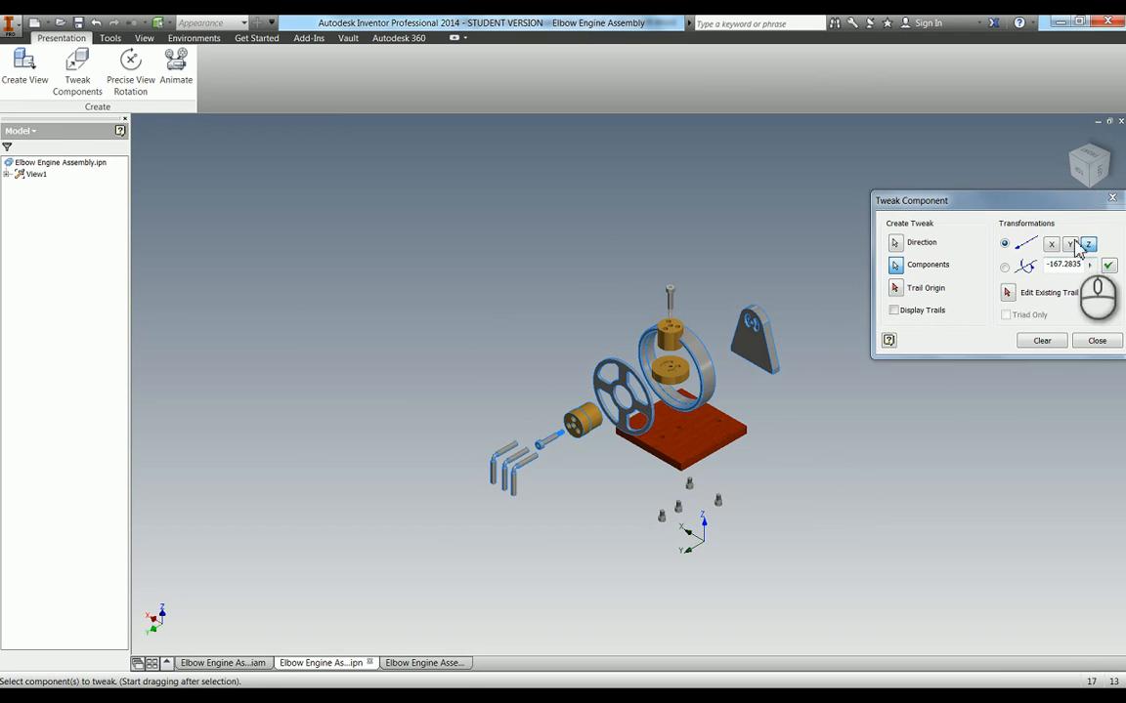
pyautogui.click(1108, 267)
pyautogui.click(1040, 342)
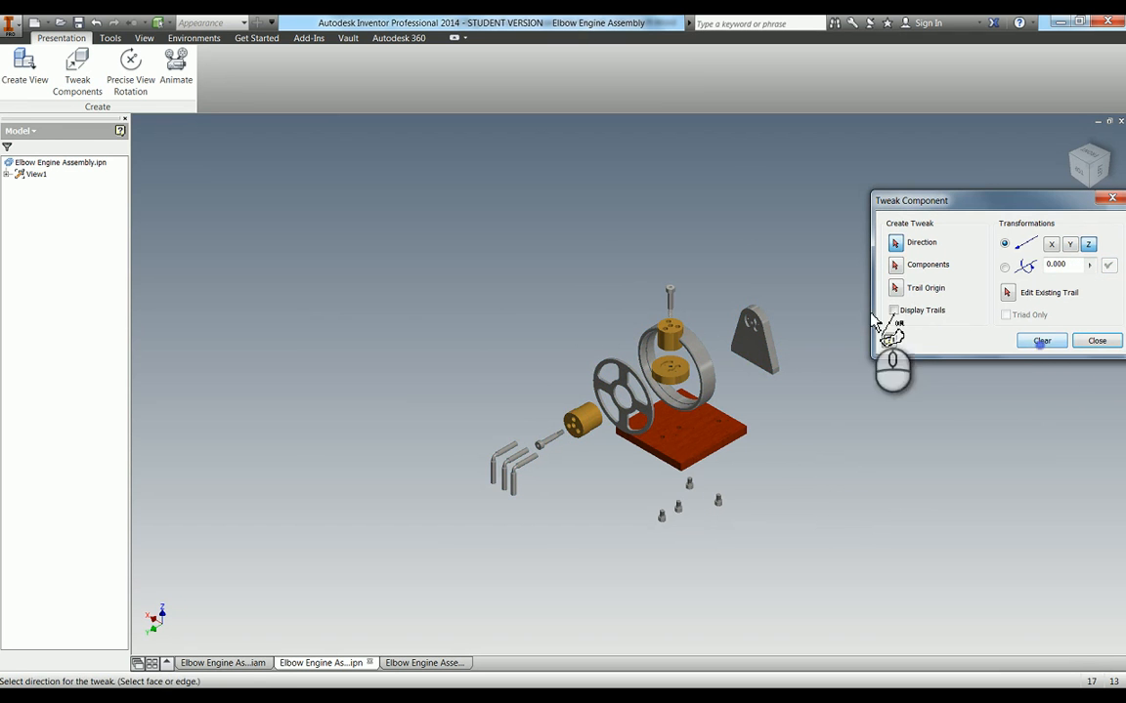
# Tweak the bracket and ring together about 75 mm away from the spoked wheel, perpendicular to the bracket's face
pyautogui.click(893, 267)
pyautogui.click(739, 353)
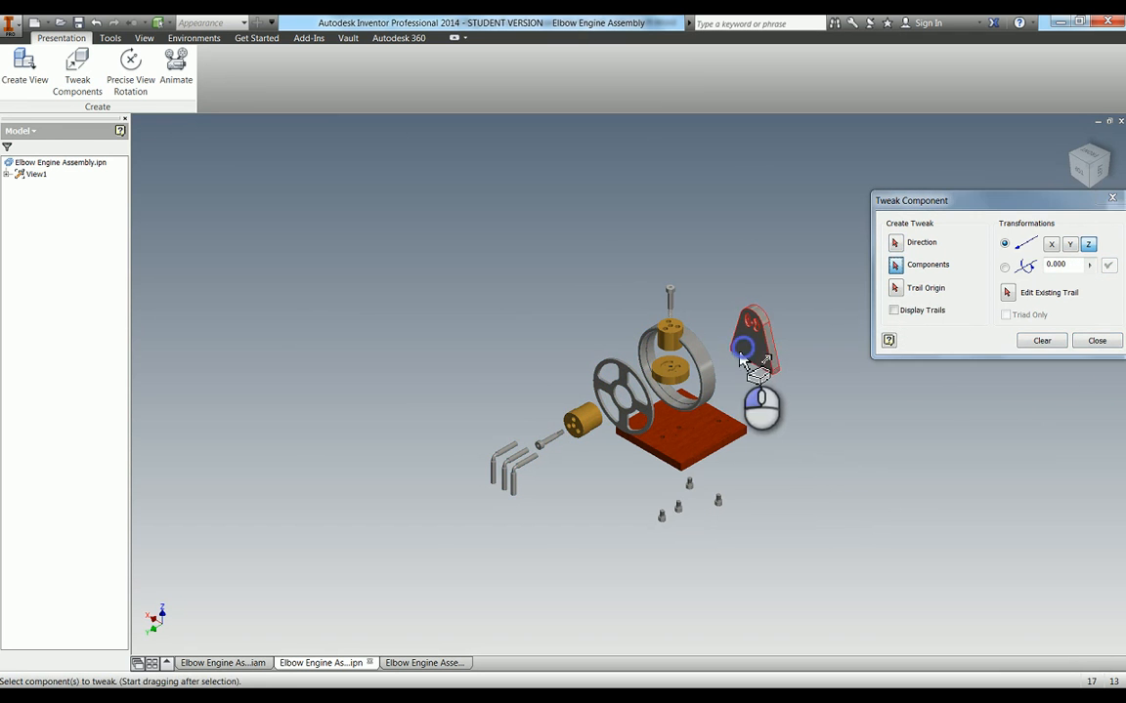
pyautogui.click(707, 366)
pyautogui.click(896, 243)
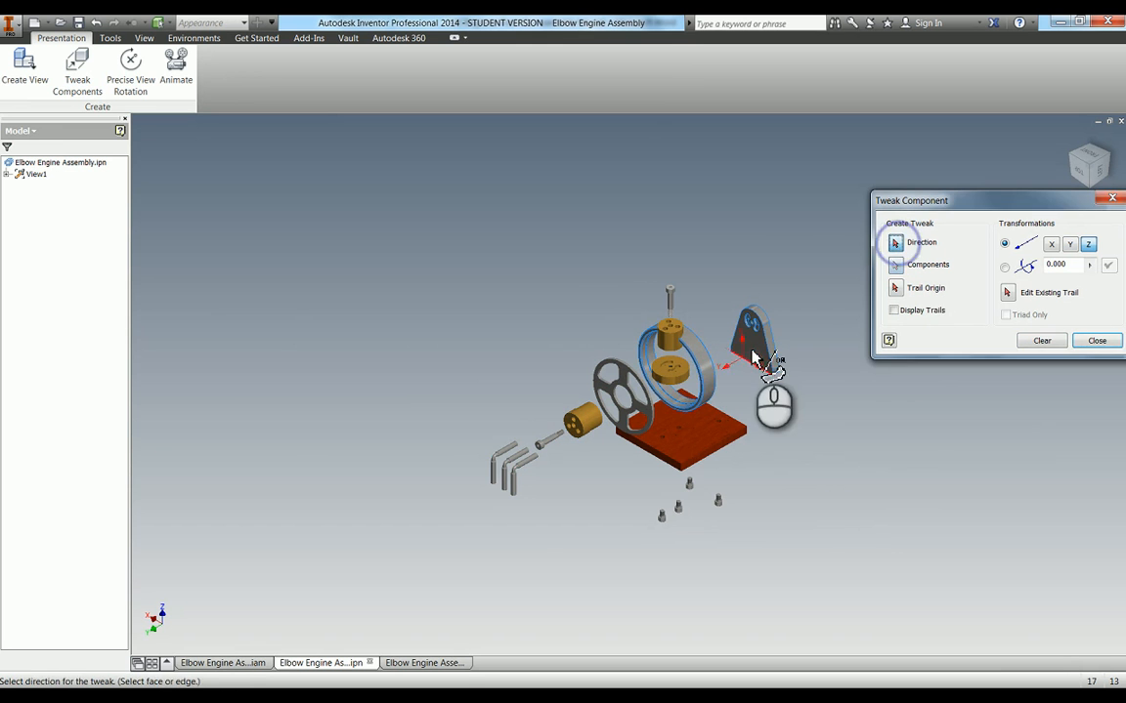
pyautogui.click(767, 319)
pyautogui.moveTo(807, 438); pyautogui.dragTo(872, 422)
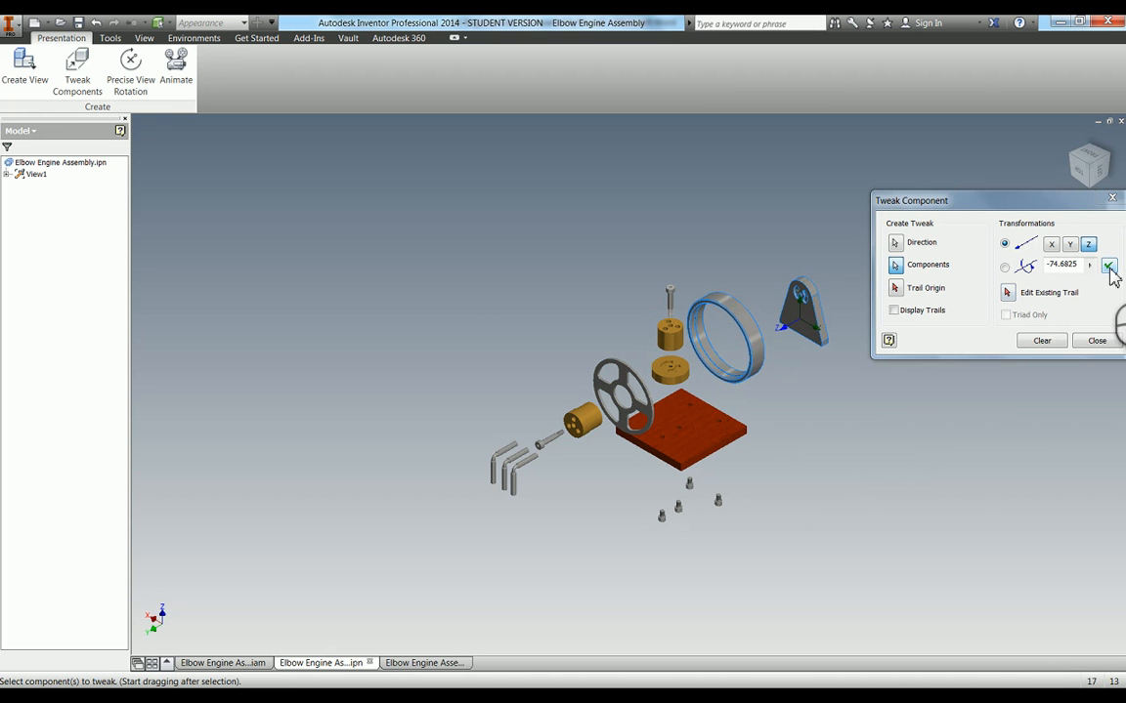
pyautogui.click(1108, 265)
pyautogui.click(1042, 340)
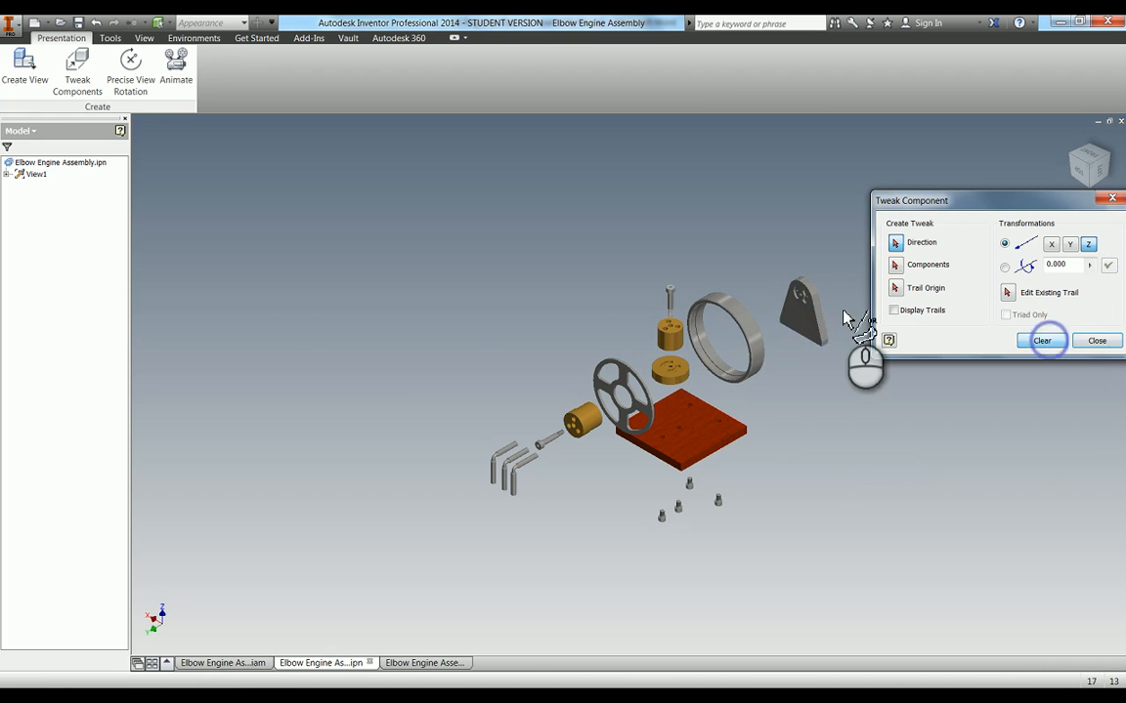
# Tweak the bracket alone about 23 mm back toward the ring, perpendicular to its face
pyautogui.click(802, 318)
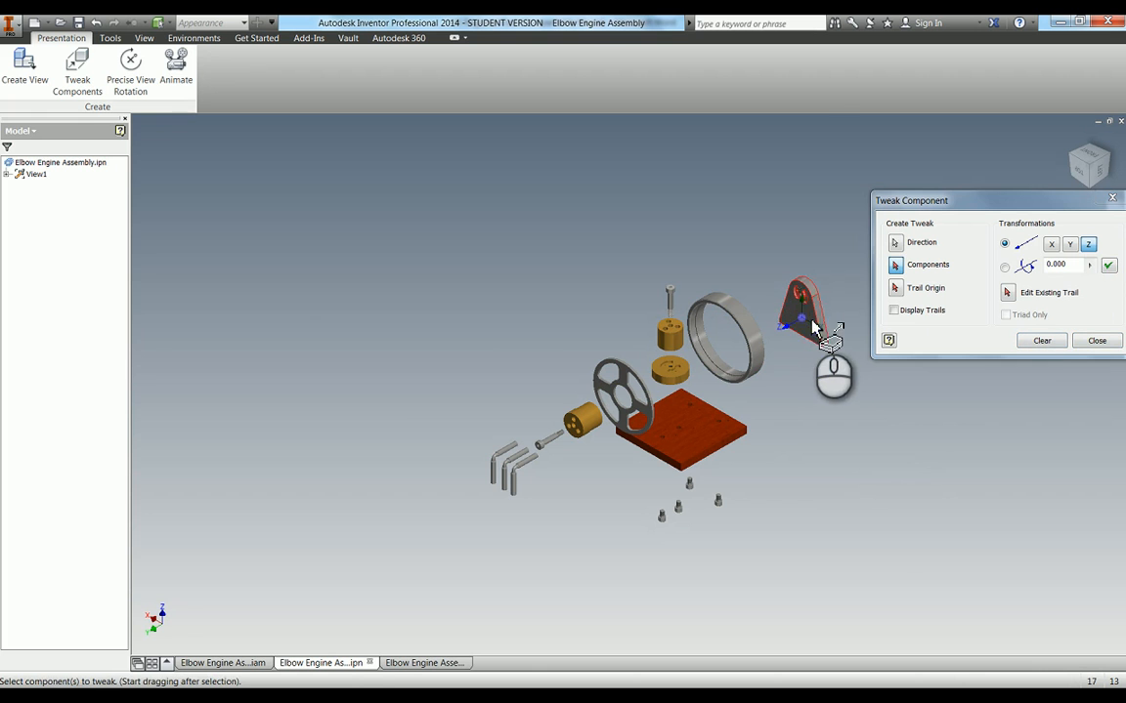
pyautogui.moveTo(820, 327); pyautogui.dragTo(877, 419)
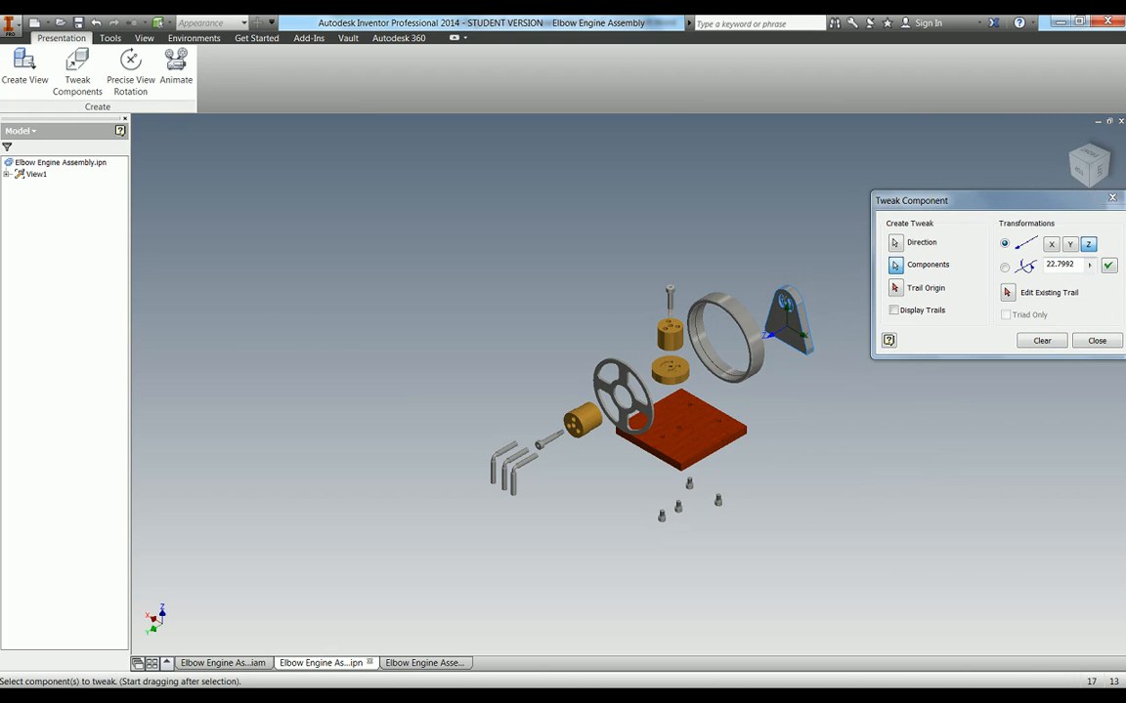
pyautogui.click(1110, 267)
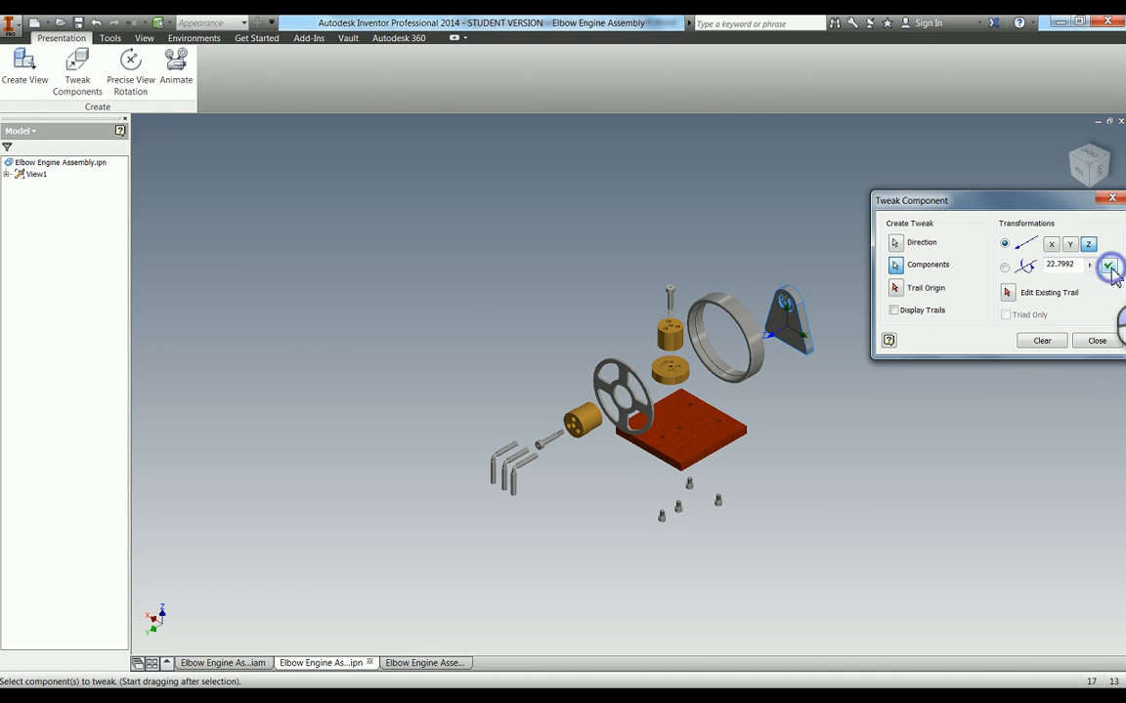
pyautogui.click(1036, 342)
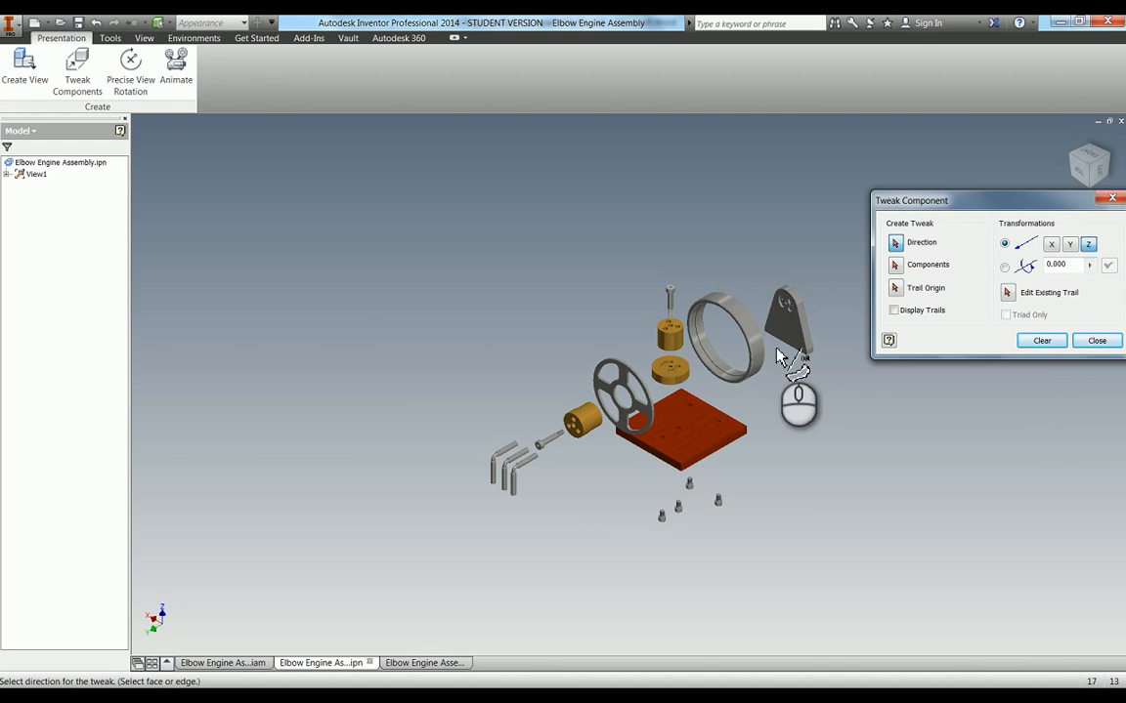
# Tweak the spoked wheel, horizontal brass cylinder, its bolt and three elbow rods about 63 mm away from the ring, perpendicular to the bracket's face
pyautogui.click(781, 313)
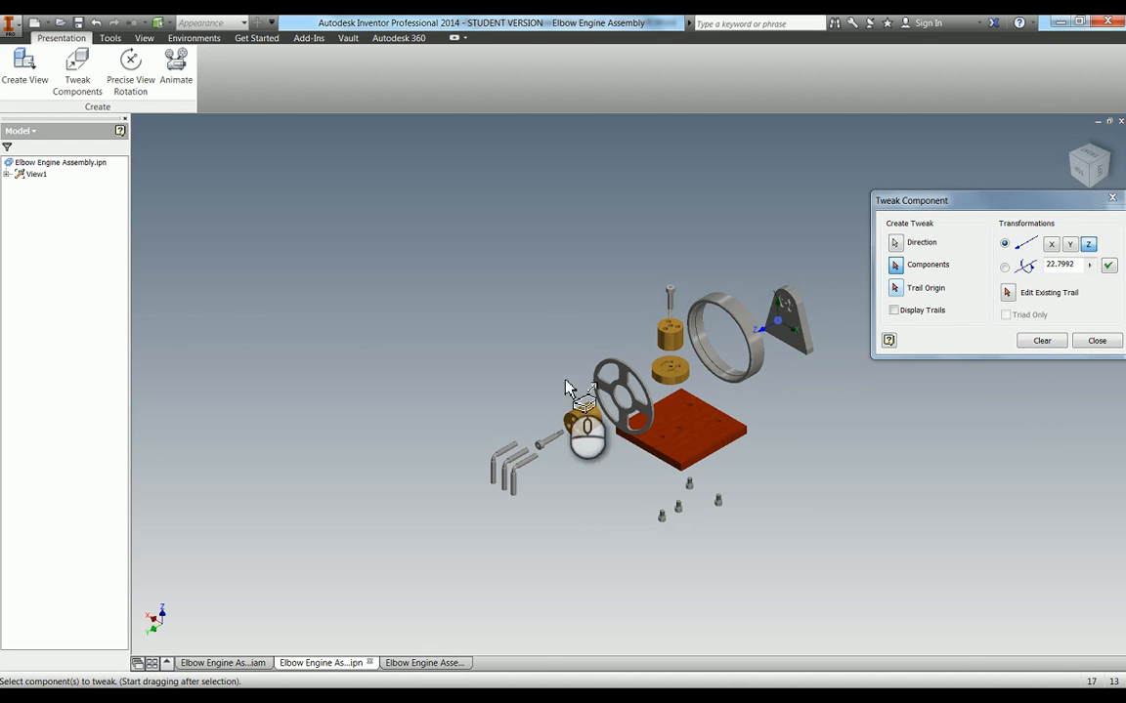
pyautogui.click(622, 386)
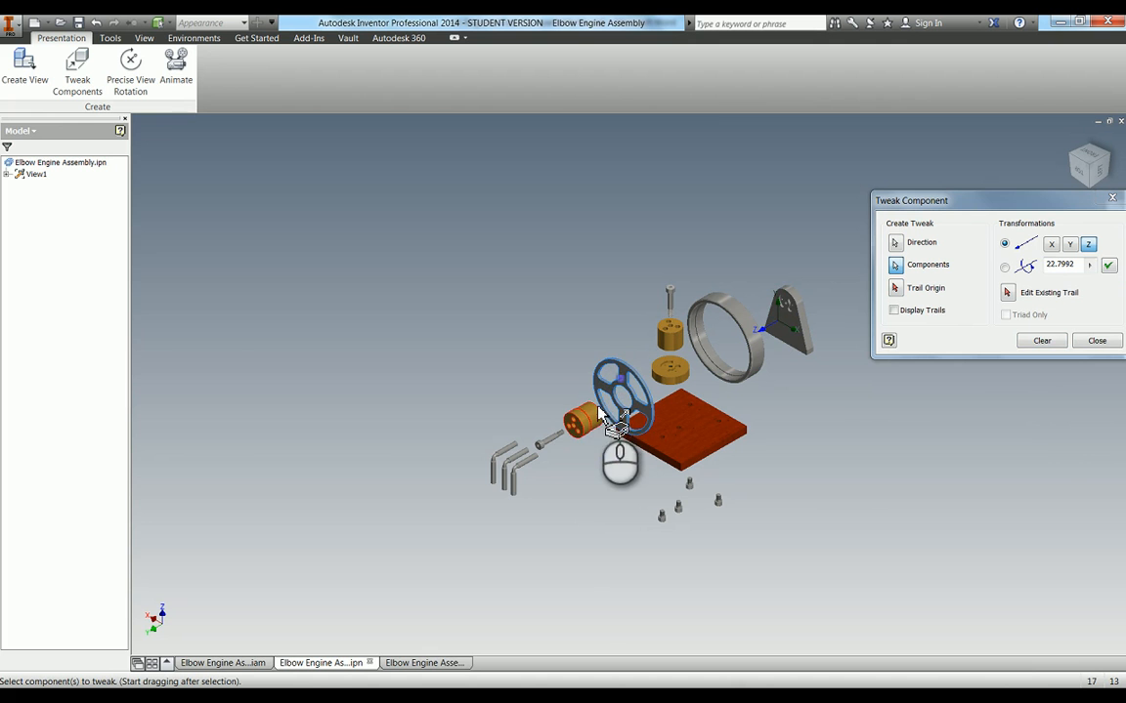
pyautogui.click(546, 443)
pyautogui.click(531, 461)
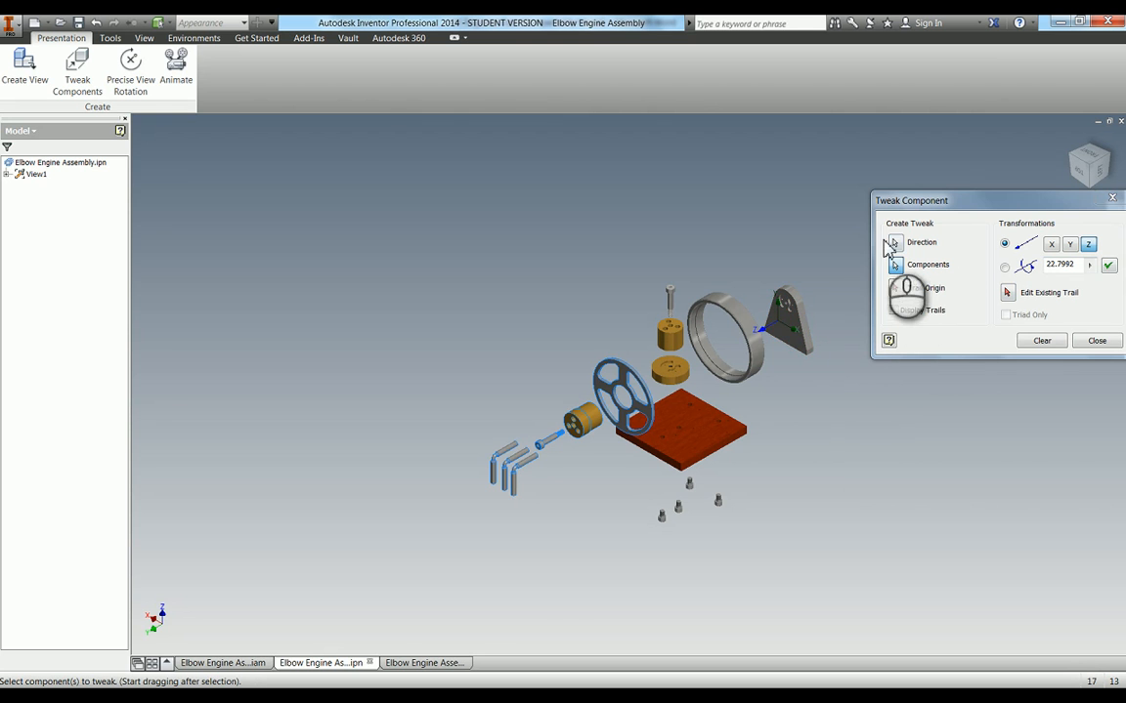
pyautogui.click(897, 252)
pyautogui.click(781, 314)
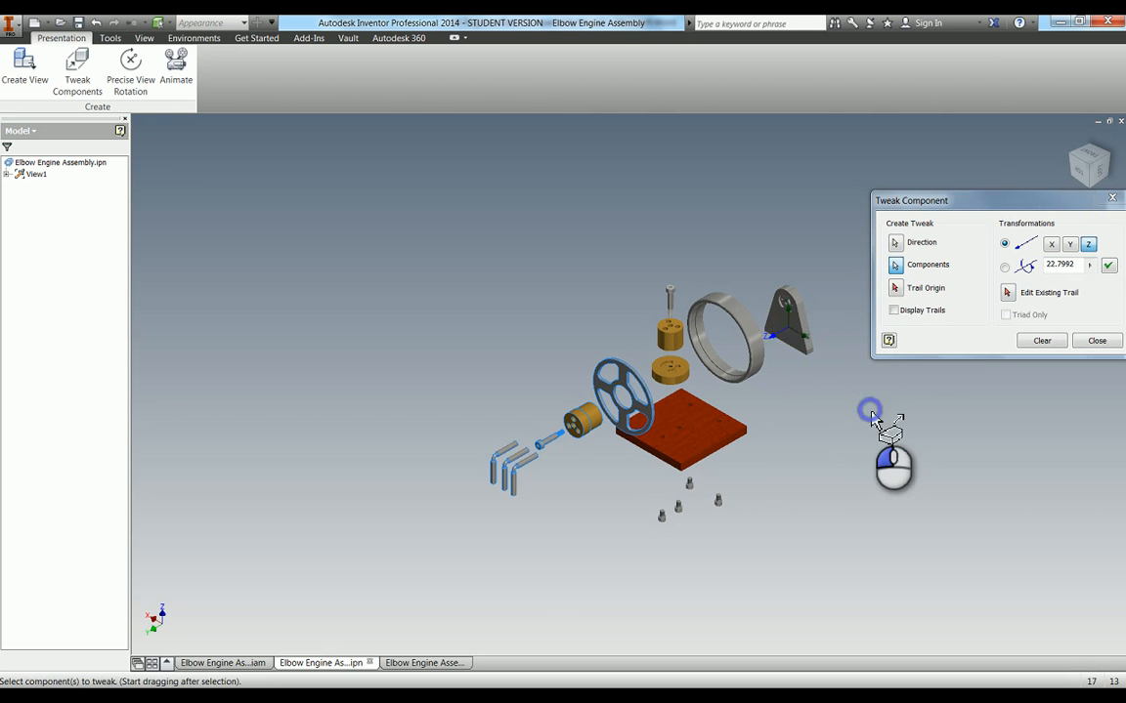
pyautogui.moveTo(867, 409); pyautogui.dragTo(833, 460)
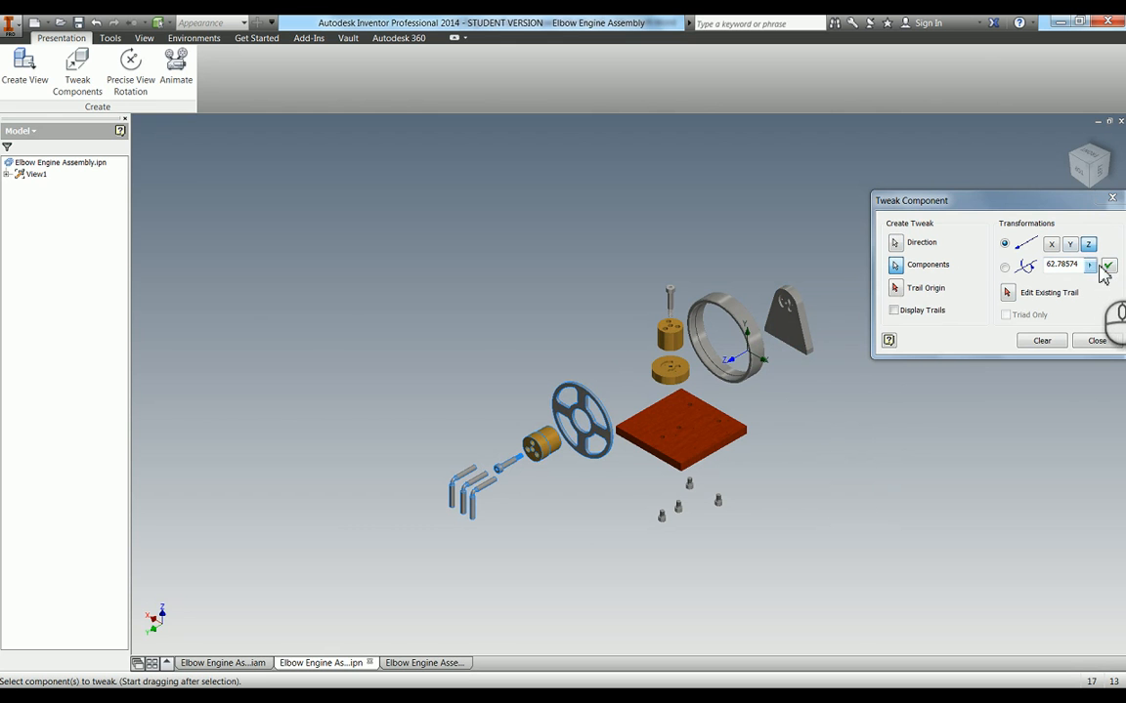
pyautogui.click(1107, 265)
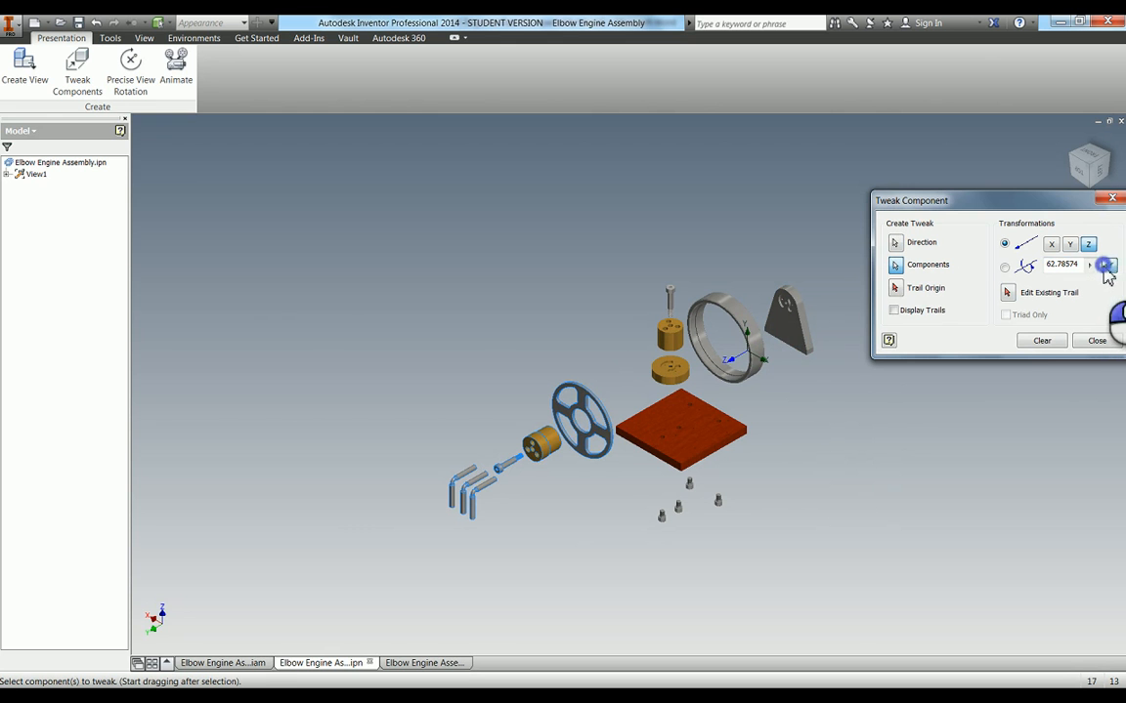
pyautogui.click(1042, 341)
# Tweak the vertical bolt and upper brass cylinder about 3 mm down along Z toward the brass disc
pyautogui.scroll(3, 669, 379)
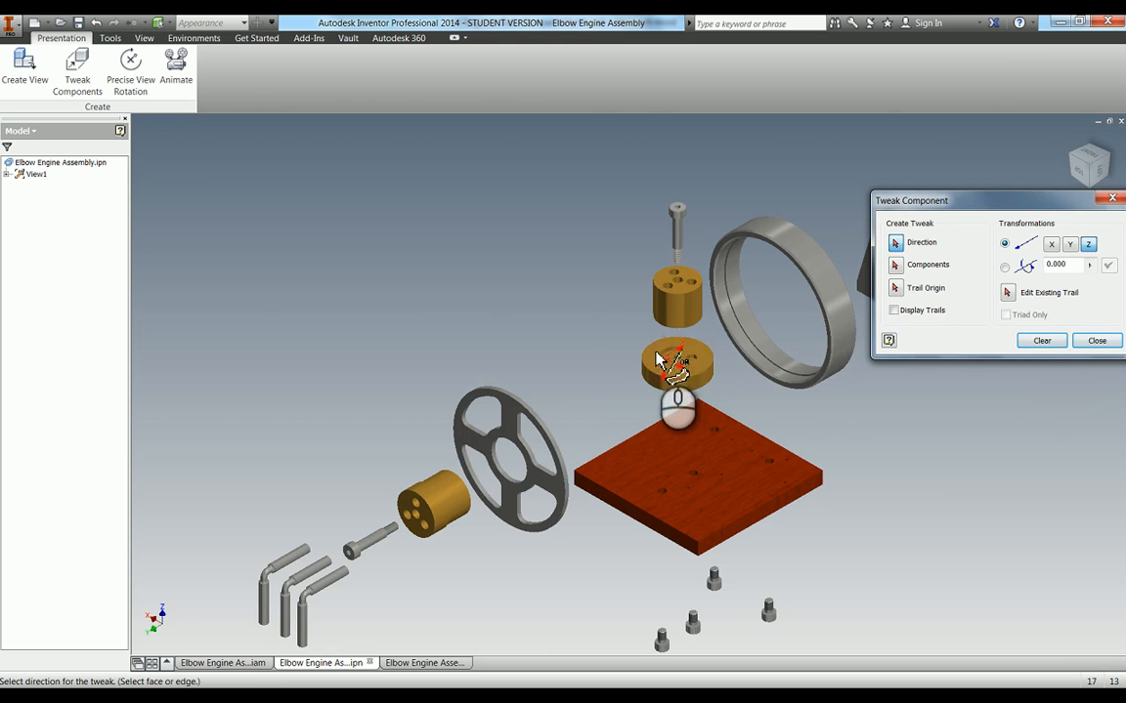
pyautogui.click(895, 269)
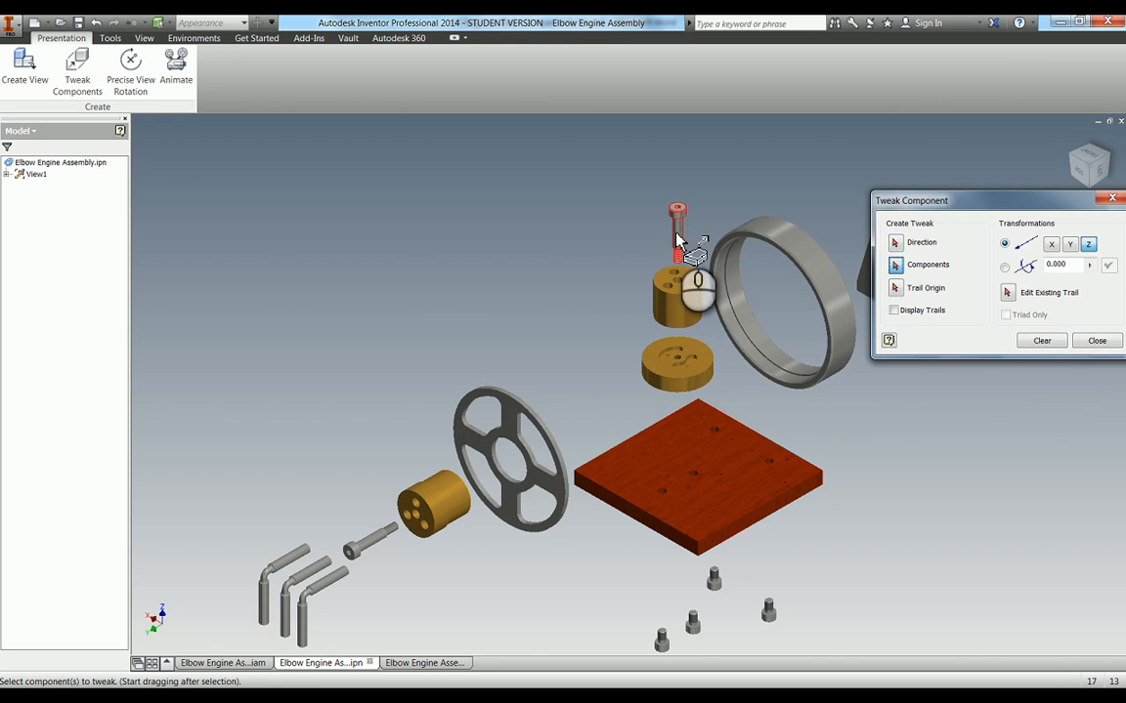
pyautogui.click(676, 235)
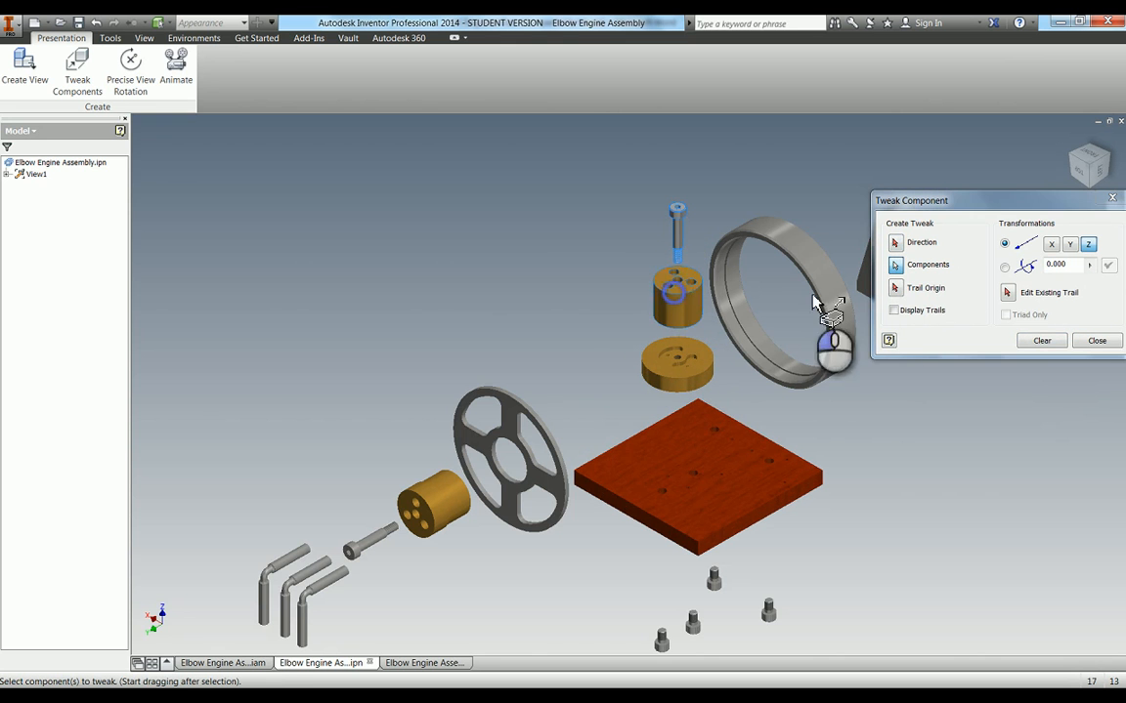
pyautogui.click(896, 243)
pyautogui.click(645, 352)
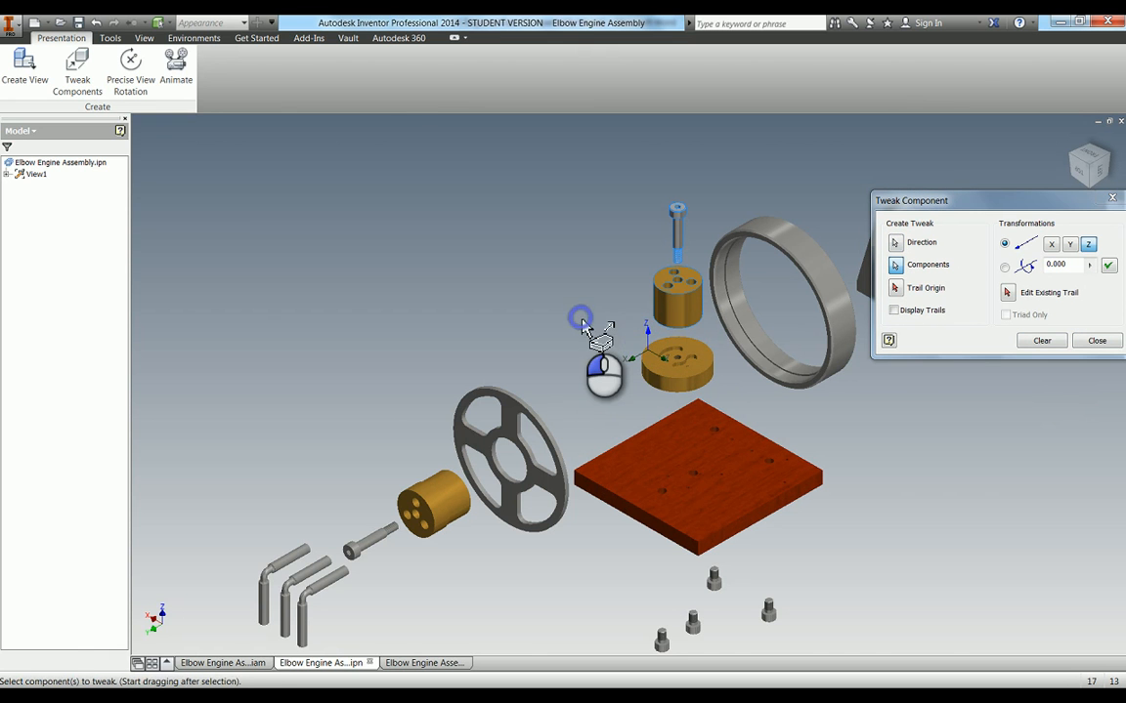
pyautogui.moveTo(581, 317); pyautogui.dragTo(581, 326)
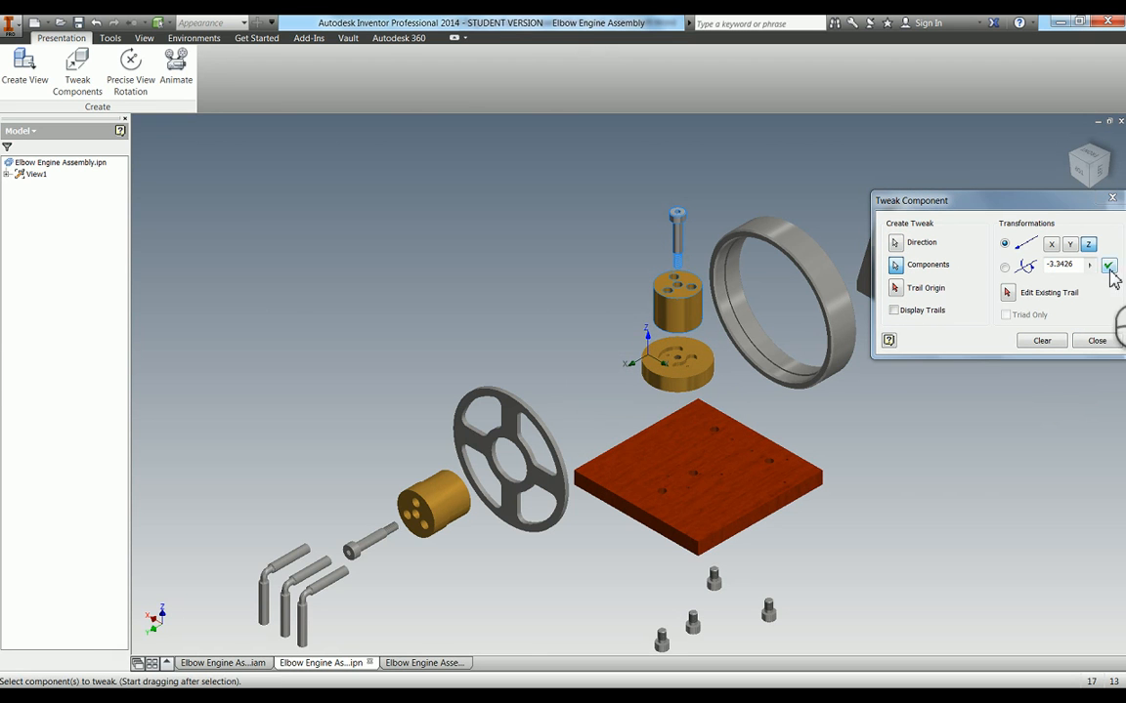
pyautogui.click(1108, 267)
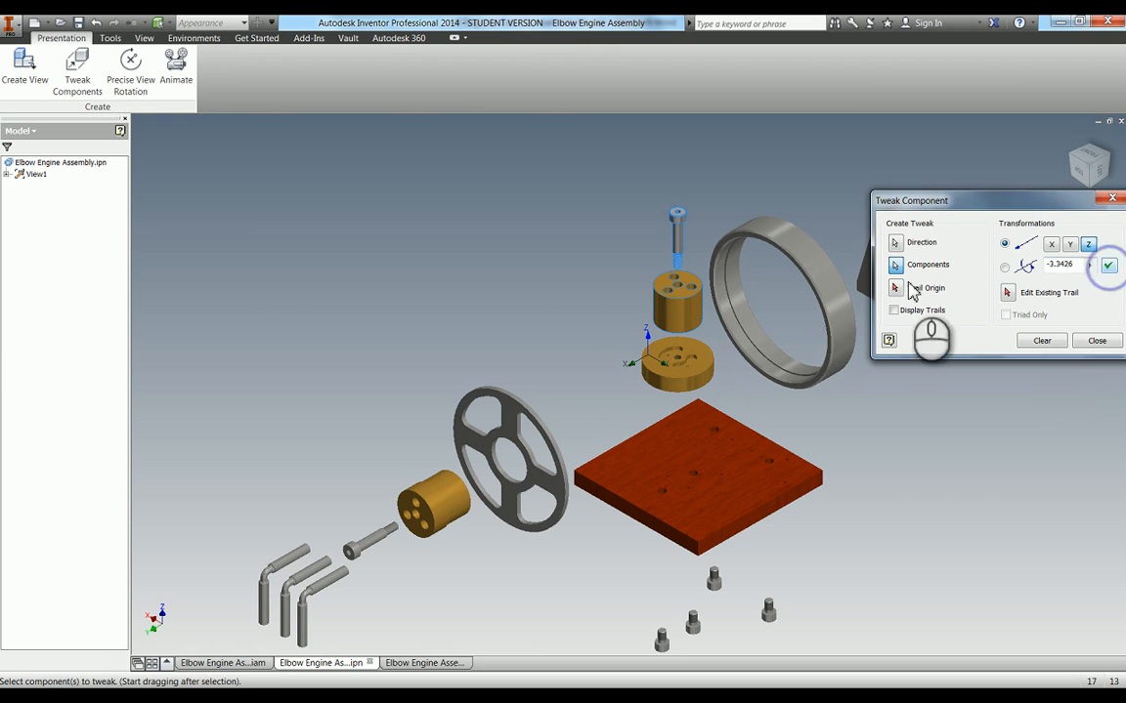
pyautogui.click(1046, 342)
# Tweak the brass disc, upper brass cylinder and vertical bolt together about 5 mm down toward the base plate
pyautogui.click(666, 438)
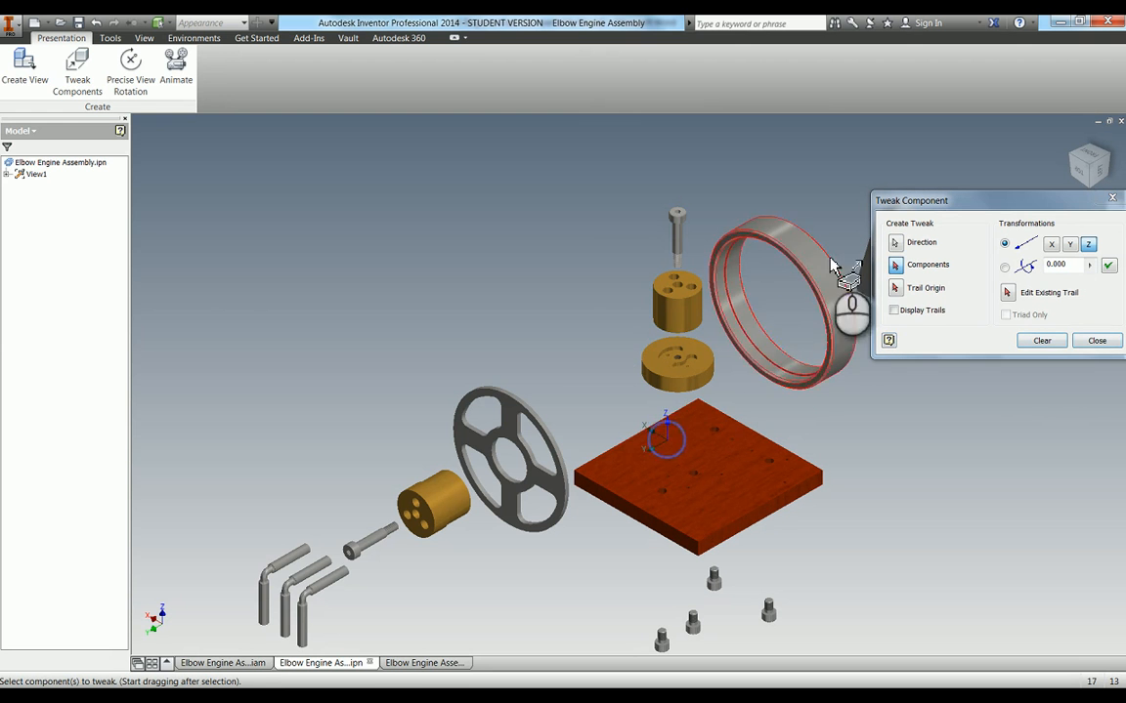
pyautogui.click(659, 371)
pyautogui.click(671, 284)
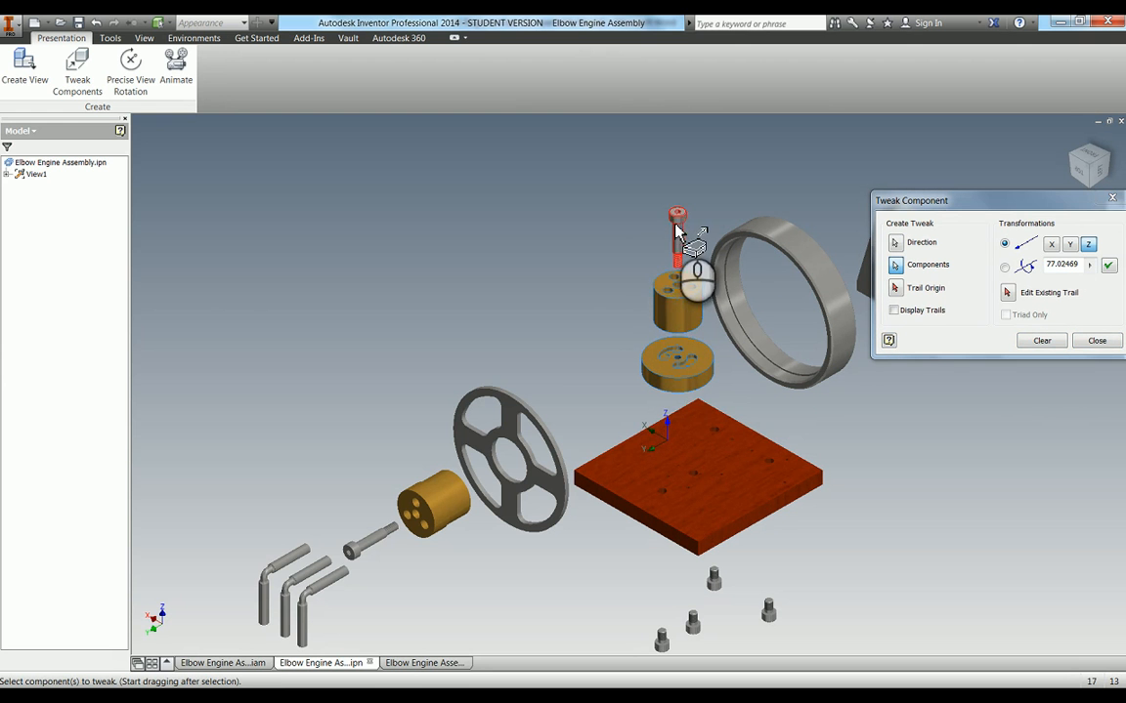
pyautogui.click(676, 230)
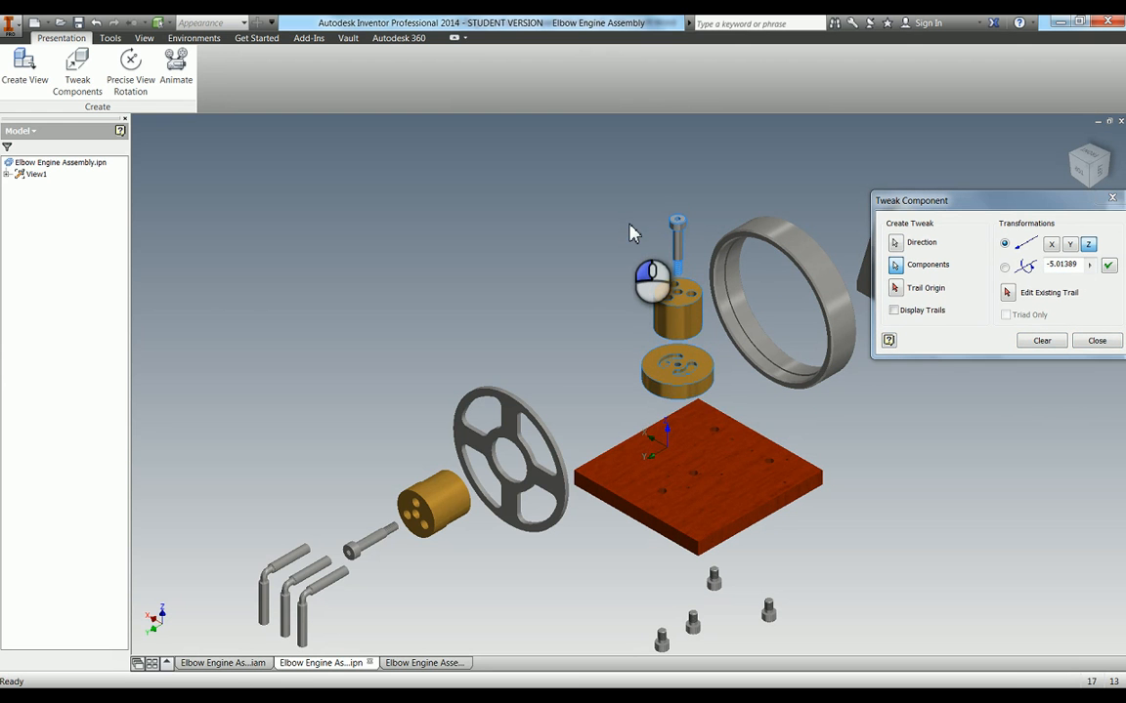
pyautogui.click(1108, 265)
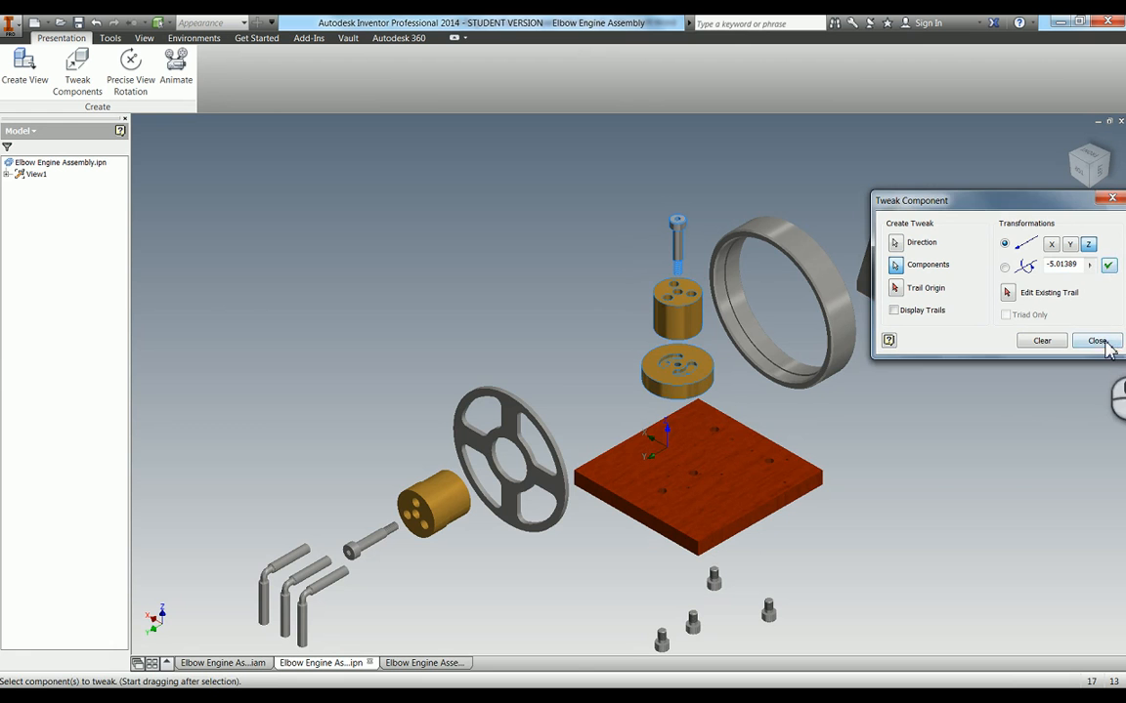
pyautogui.click(1096, 341)
# Tweak the four base screws about 10.6 mm up toward the underside of the base plate
pyautogui.scroll(-5, 678, 454)
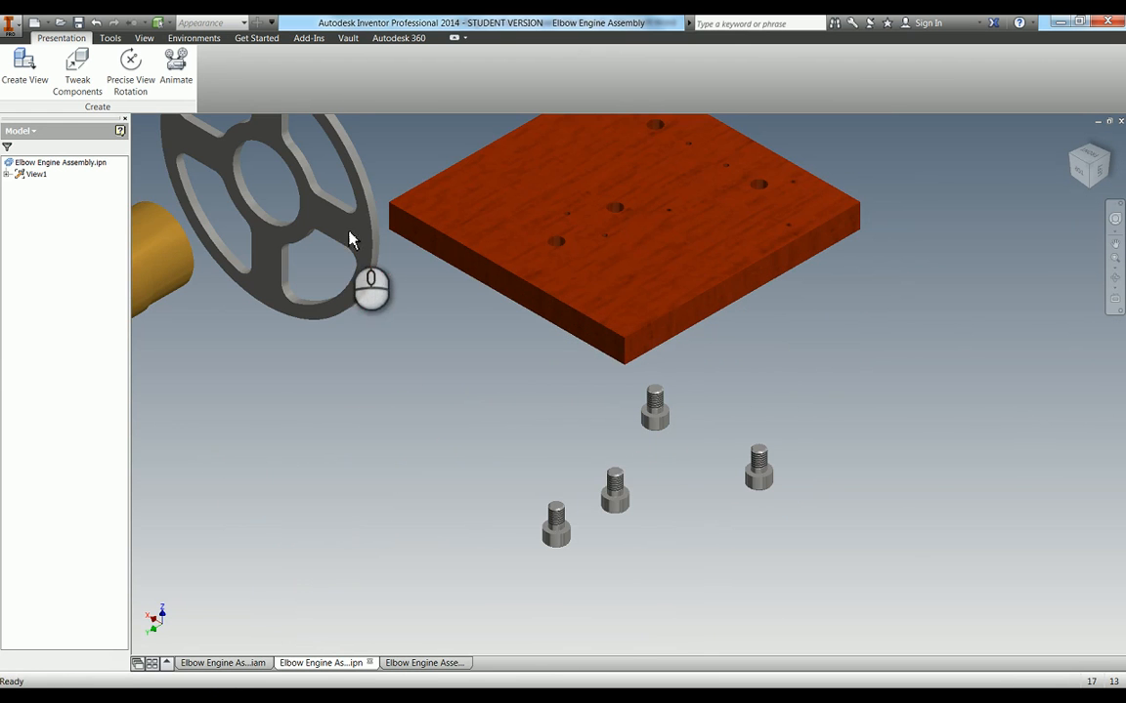
pyautogui.click(77, 68)
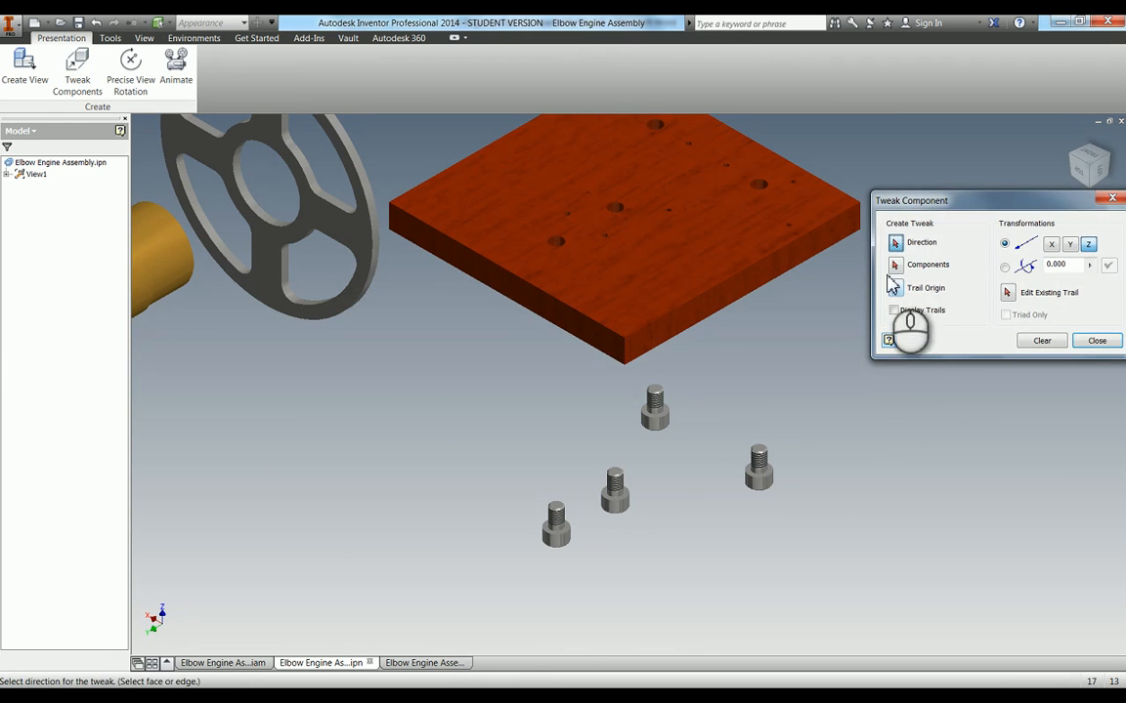
pyautogui.click(674, 313)
pyautogui.click(762, 474)
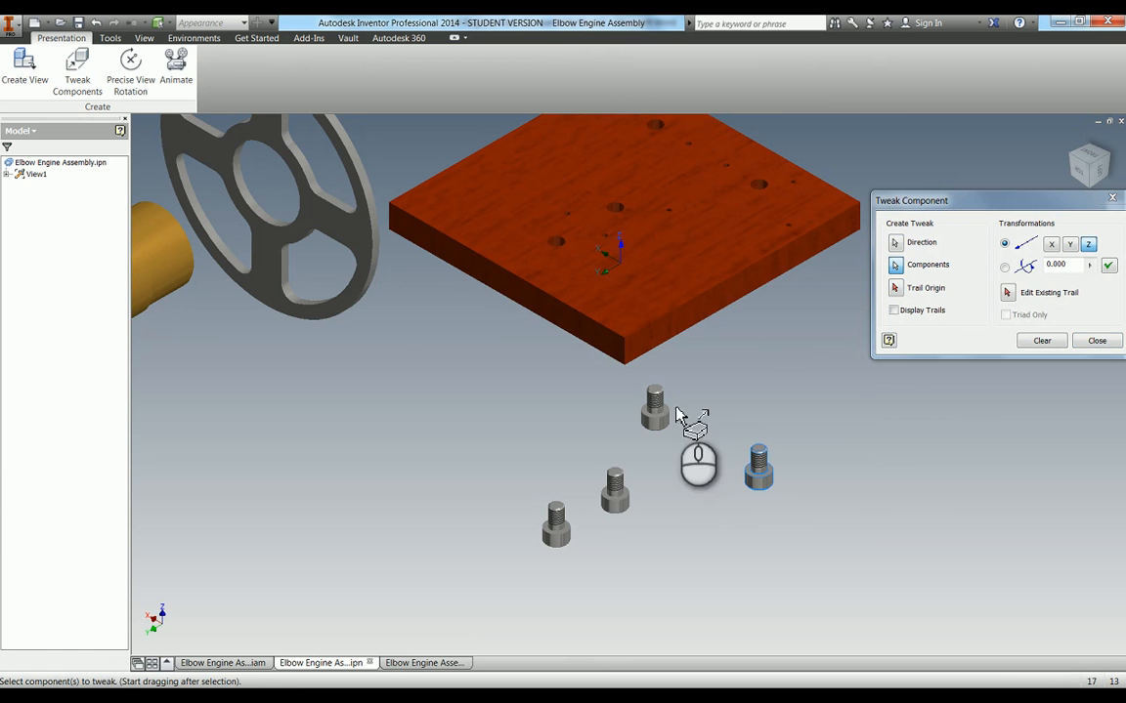
pyautogui.click(659, 411)
pyautogui.click(614, 493)
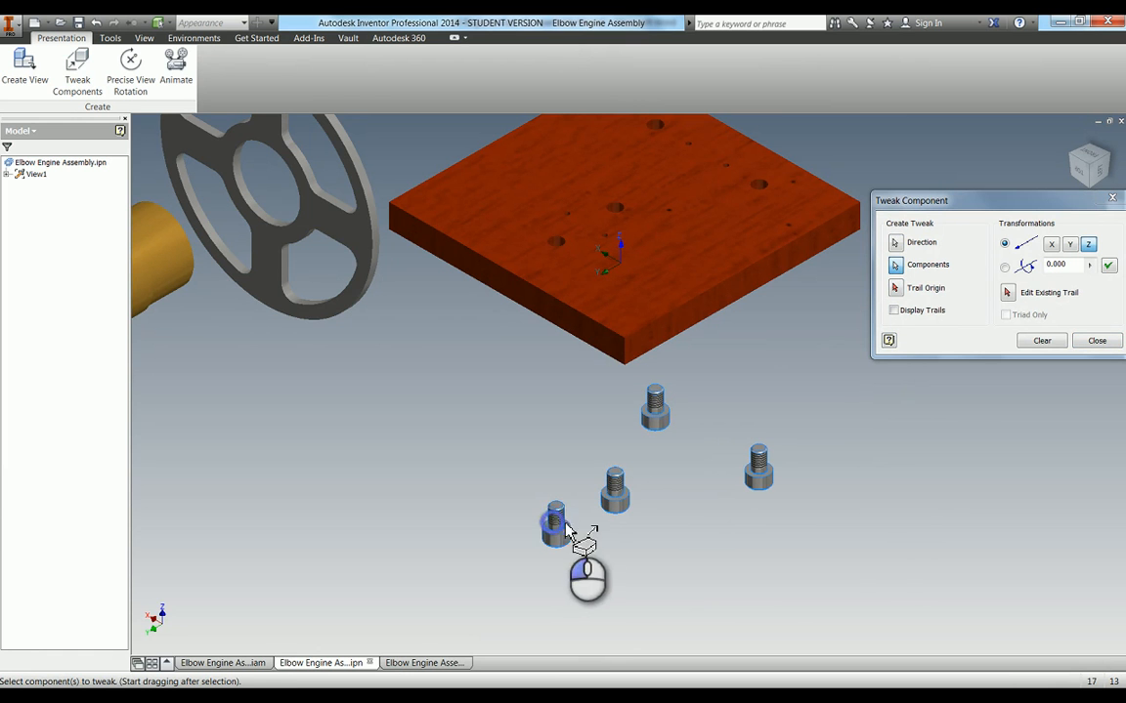
pyautogui.click(559, 526)
pyautogui.moveTo(867, 502); pyautogui.dragTo(877, 479)
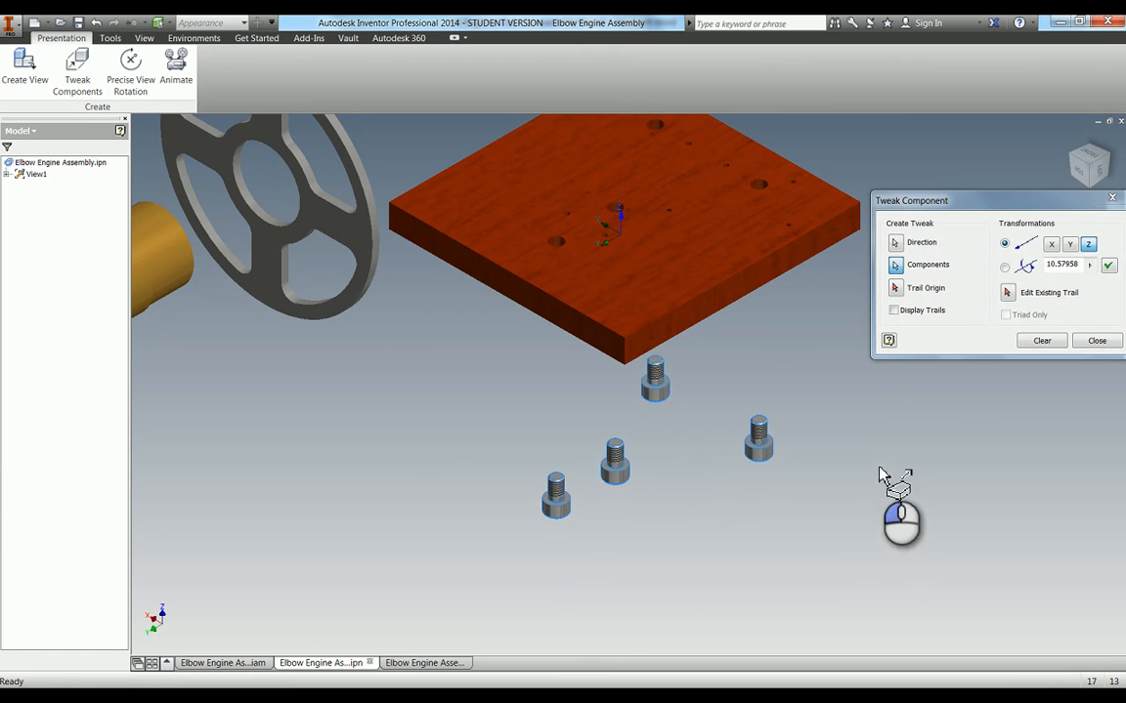
pyautogui.click(1108, 266)
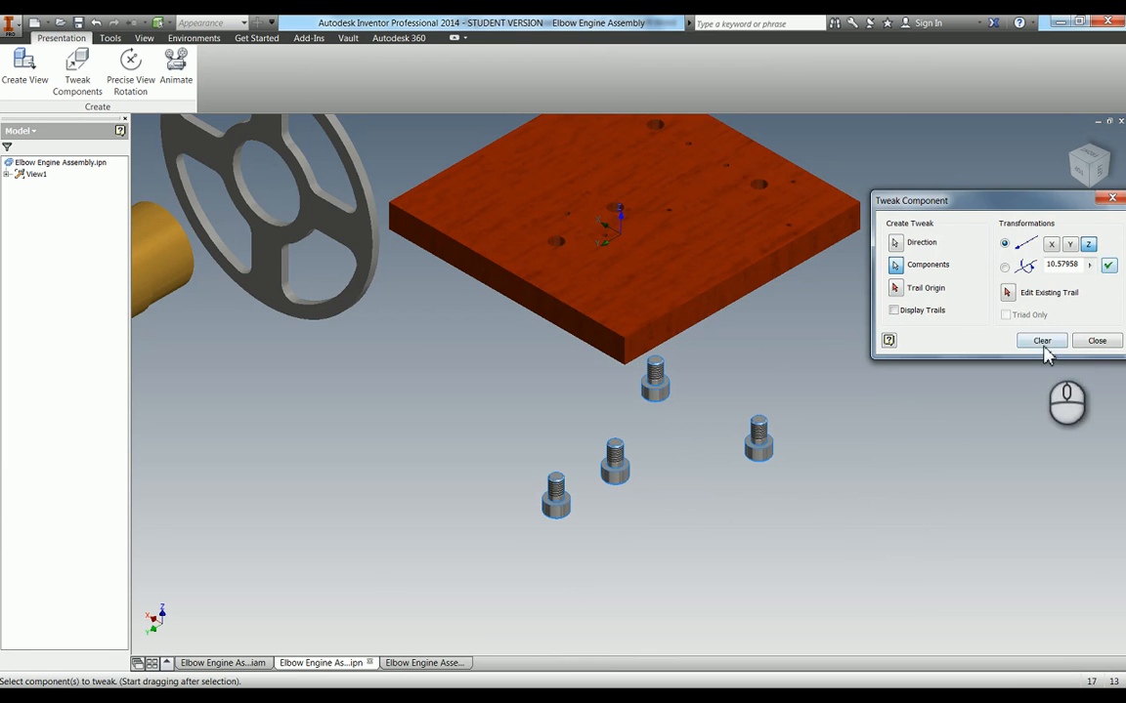
pyautogui.click(1041, 340)
pyautogui.click(1096, 340)
# Return to the drawing and shift the exploded view down and right so the bracket and elbow rods sit inside the sheet border
pyautogui.scroll(-6, 867, 376)
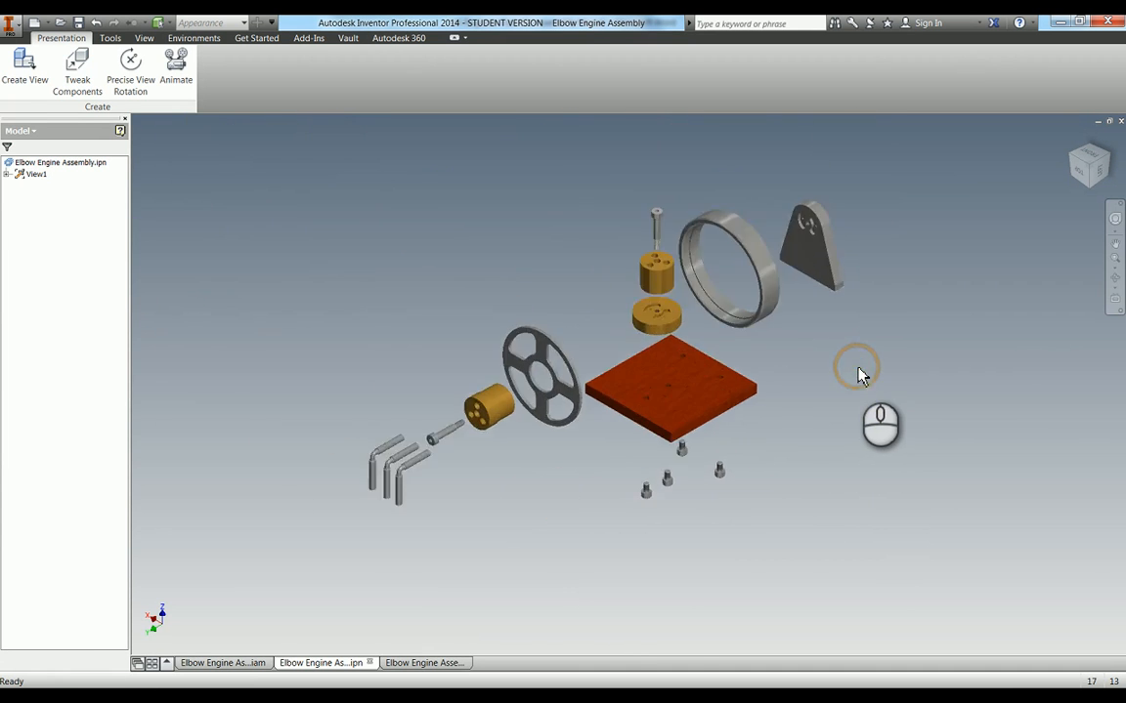
pyautogui.click(420, 663)
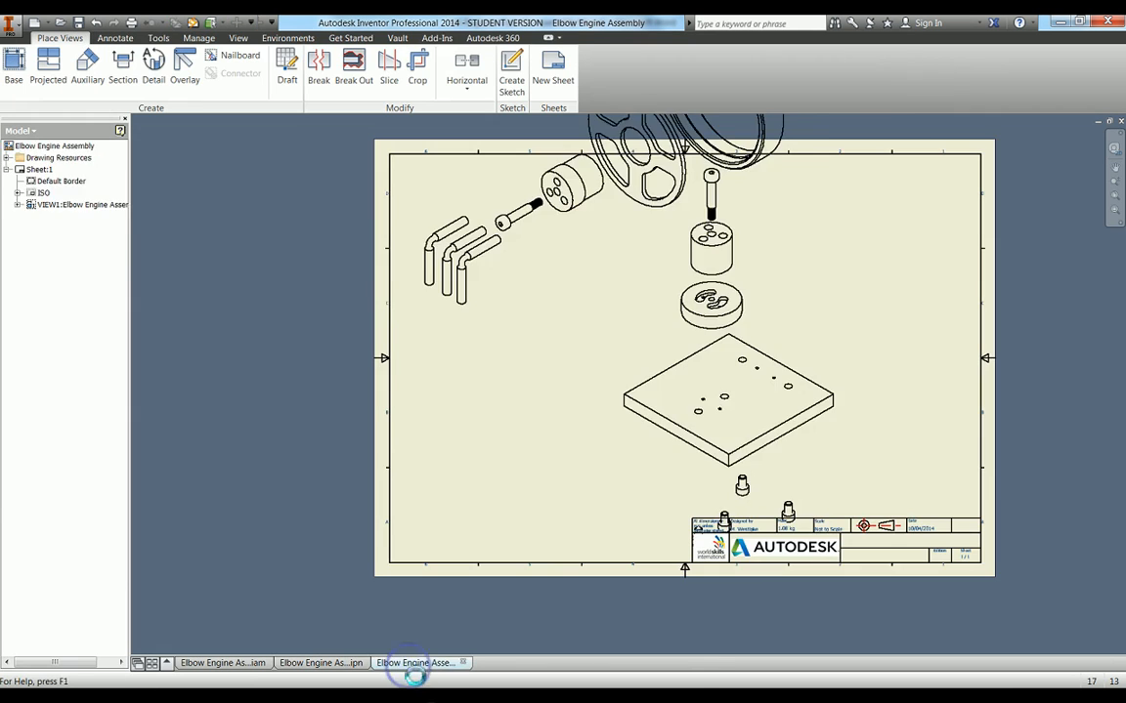
pyautogui.scroll(4, 769, 419)
pyautogui.scroll(-3, 866, 408)
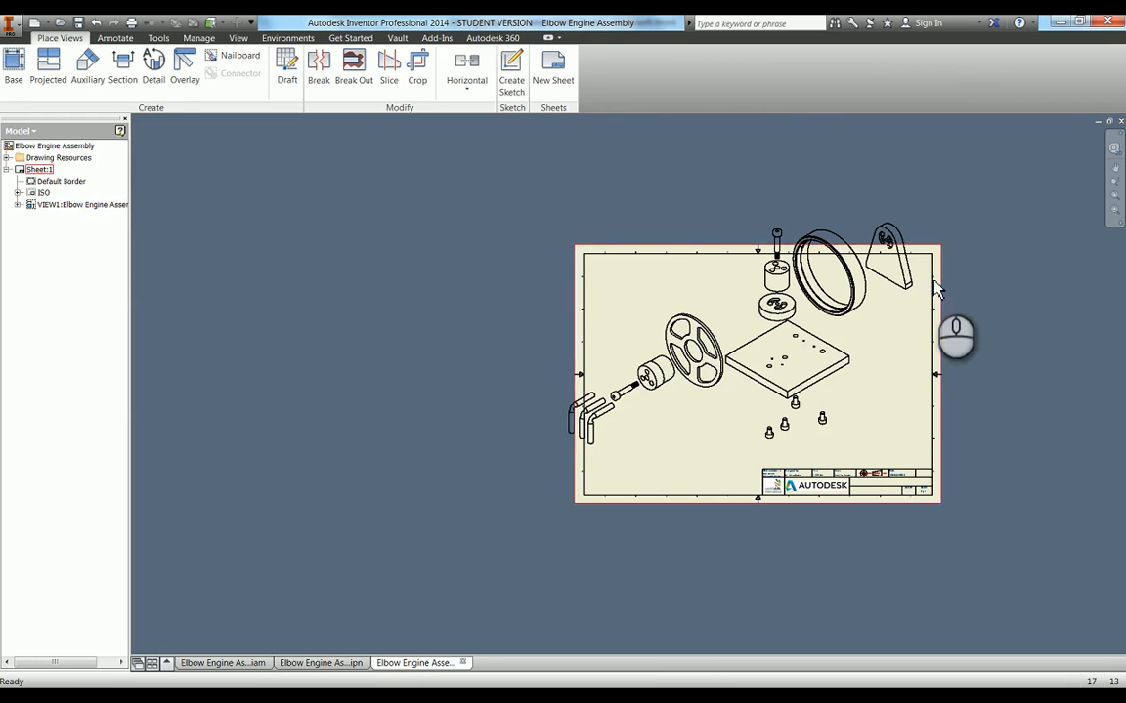
pyautogui.click(918, 317)
pyautogui.moveTo(917, 316); pyautogui.dragTo(920, 329)
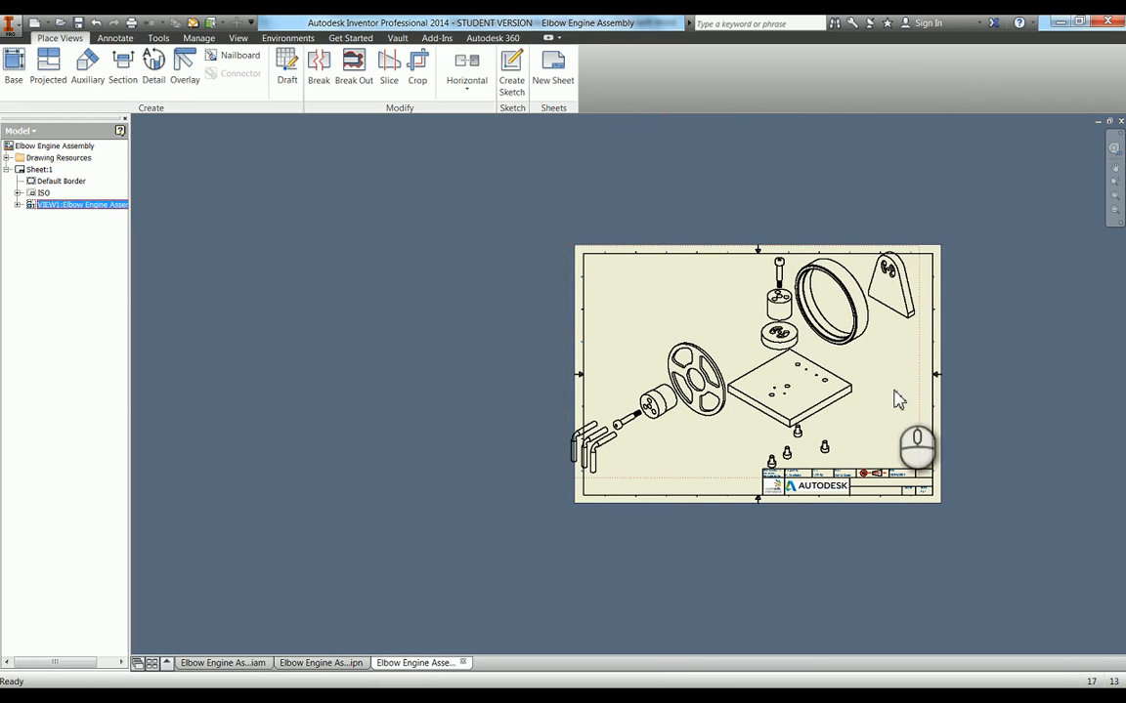
pyautogui.moveTo(920, 345); pyautogui.dragTo(929, 357)
pyautogui.scroll(3, 924, 322)
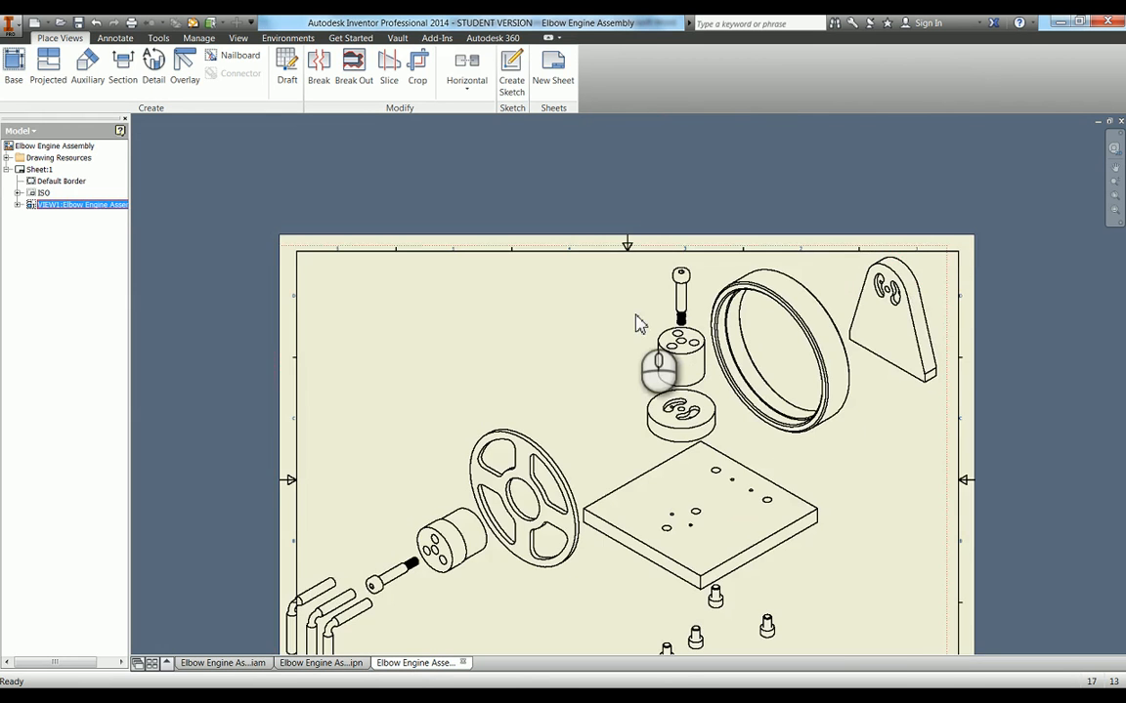
pyautogui.scroll(-3, 635, 324)
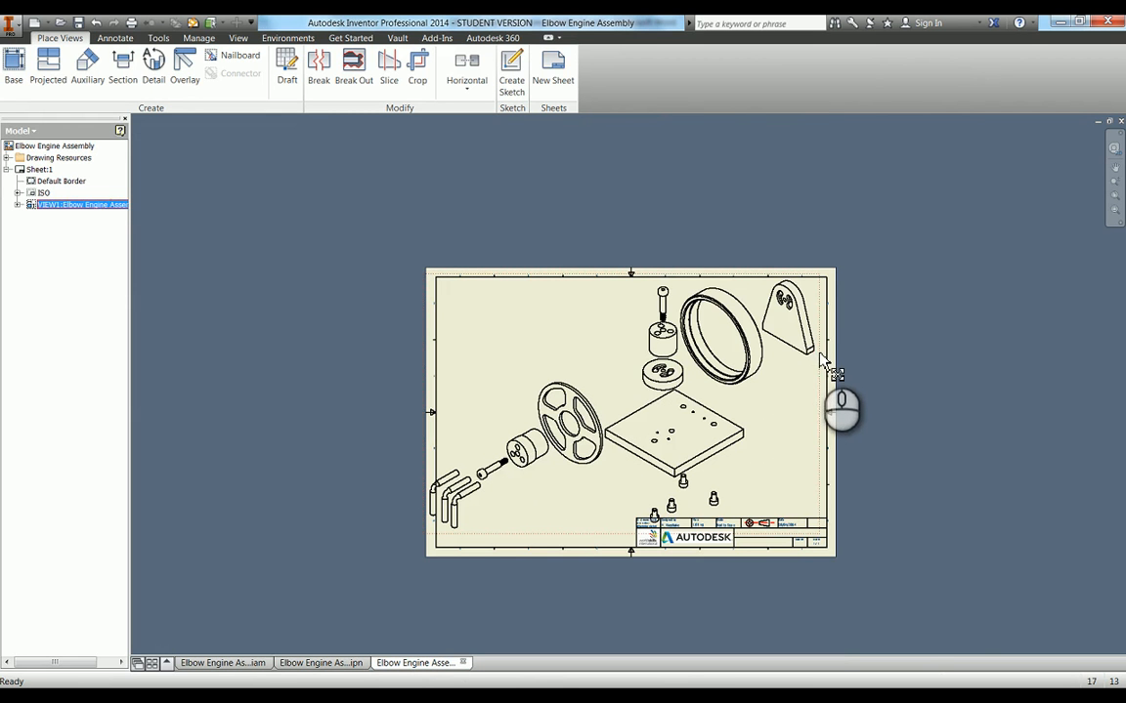
pyautogui.moveTo(823, 364); pyautogui.dragTo(827, 366)
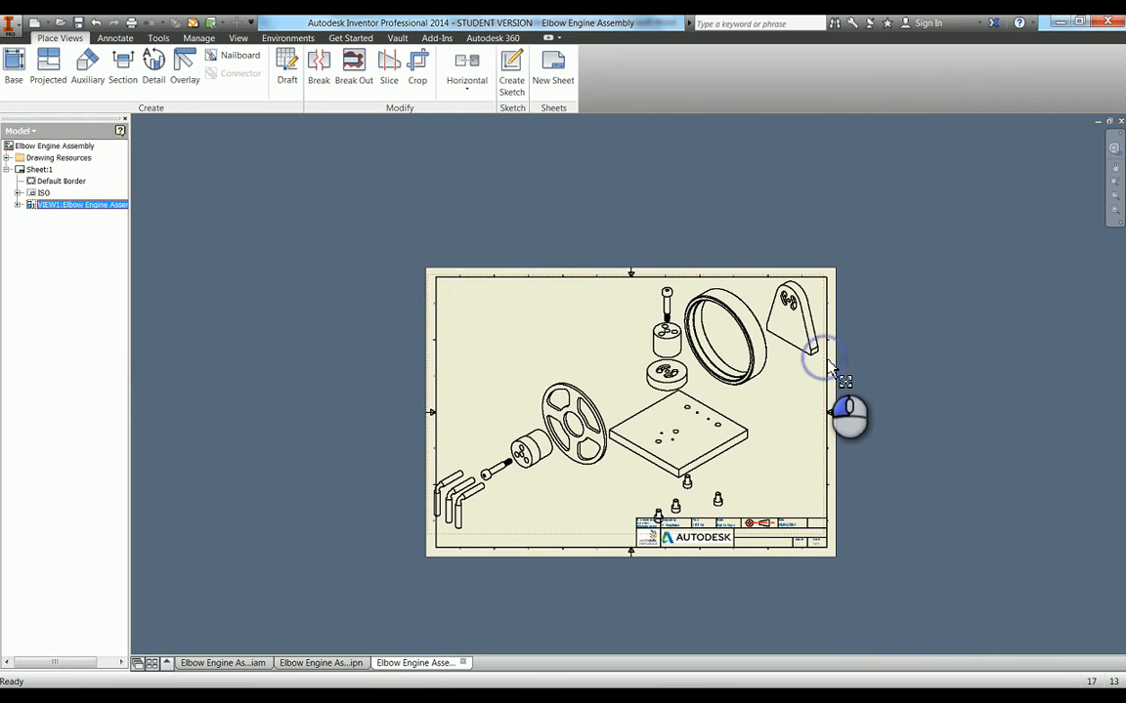
pyautogui.moveTo(829, 362); pyautogui.dragTo(832, 367)
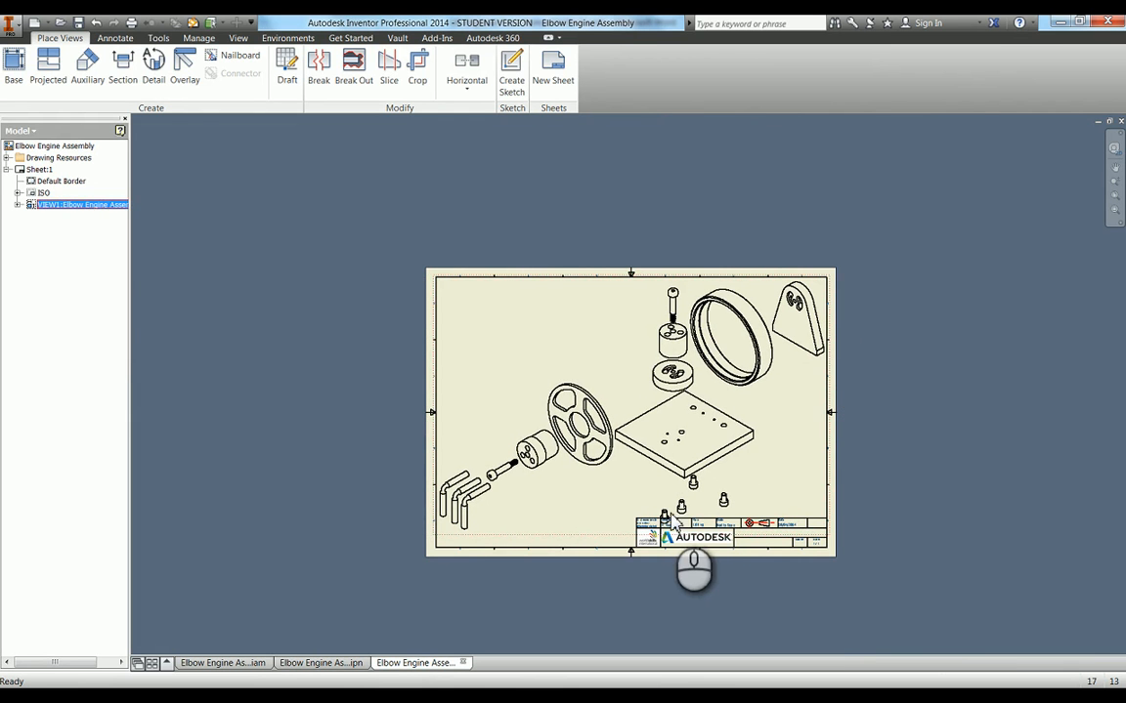
# In the presentation, tweak the base screws, except the one nearest the plate's front corner, about 16.3 mm up along Z and save the file
pyautogui.scroll(3, 673, 521)
pyautogui.scroll(-3, 673, 521)
pyautogui.scroll(1, 574, 333)
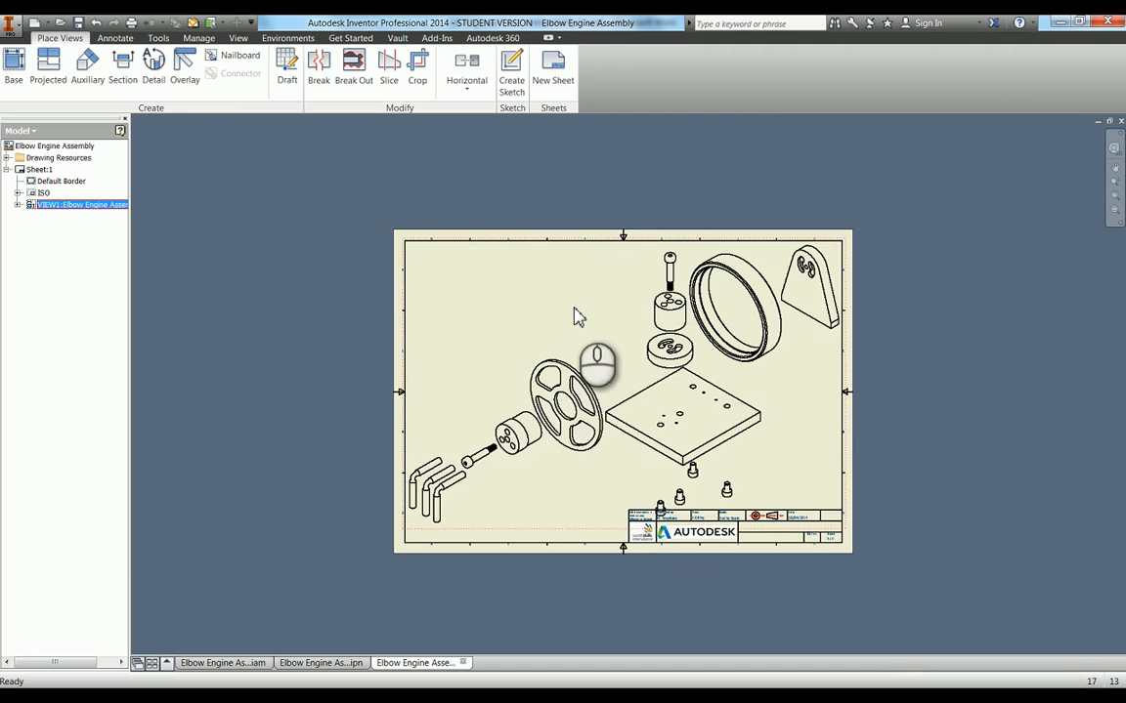
pyautogui.rightClick(574, 316)
pyautogui.click(547, 401)
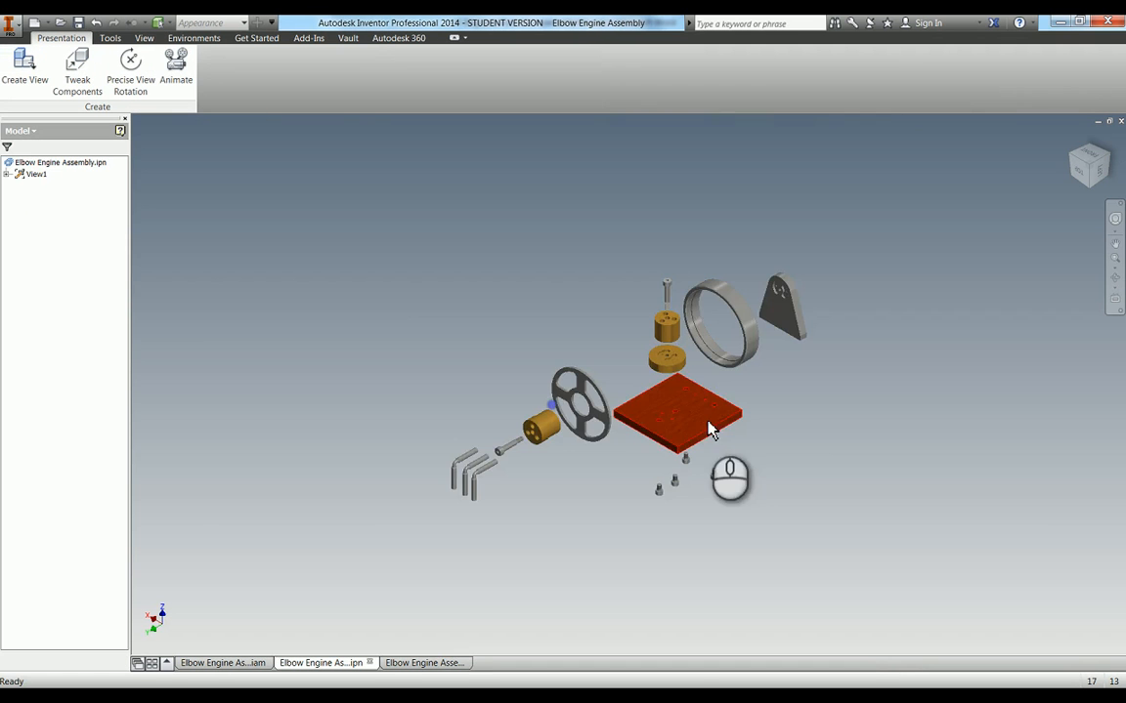
pyautogui.scroll(5, 670, 478)
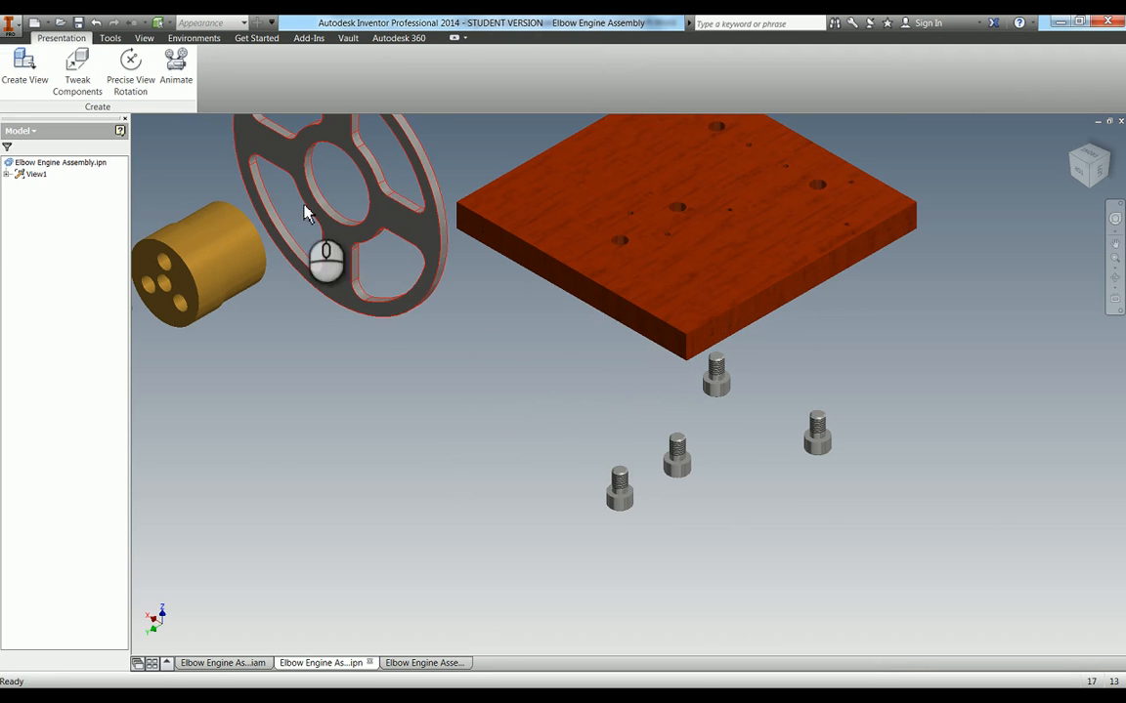
pyautogui.click(625, 494)
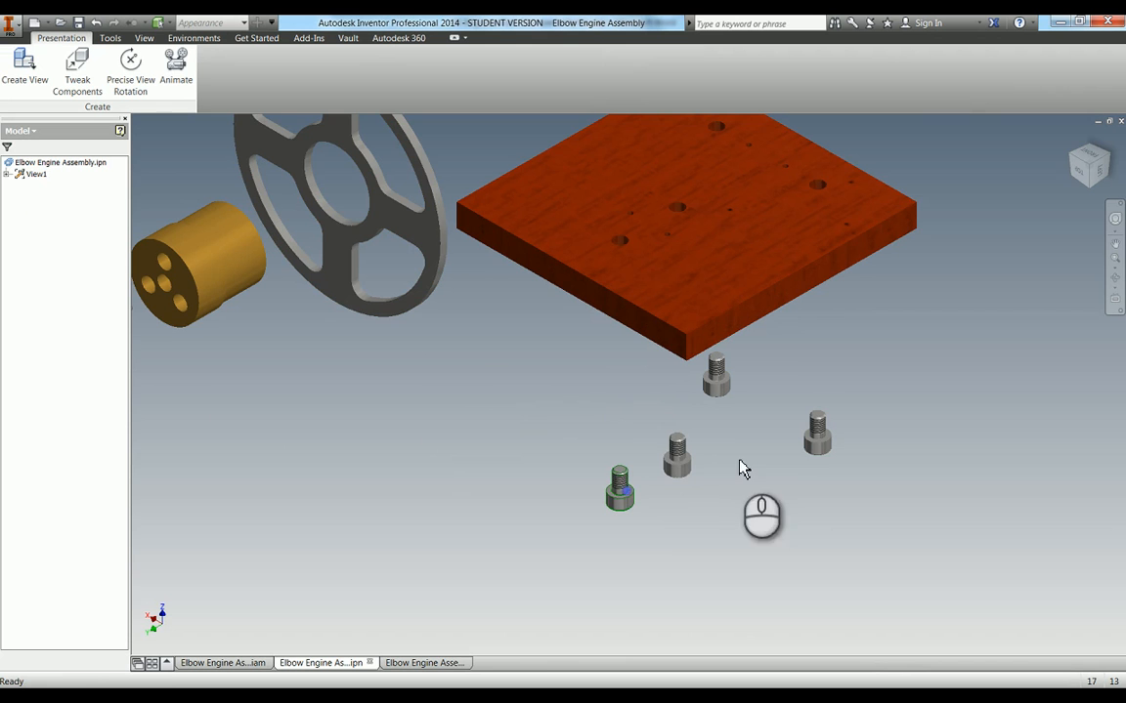
pyautogui.click(677, 457)
pyautogui.keyDown('ctrl'); pyautogui.click(820, 422); pyautogui.keyUp('ctrl')
pyautogui.press('t')
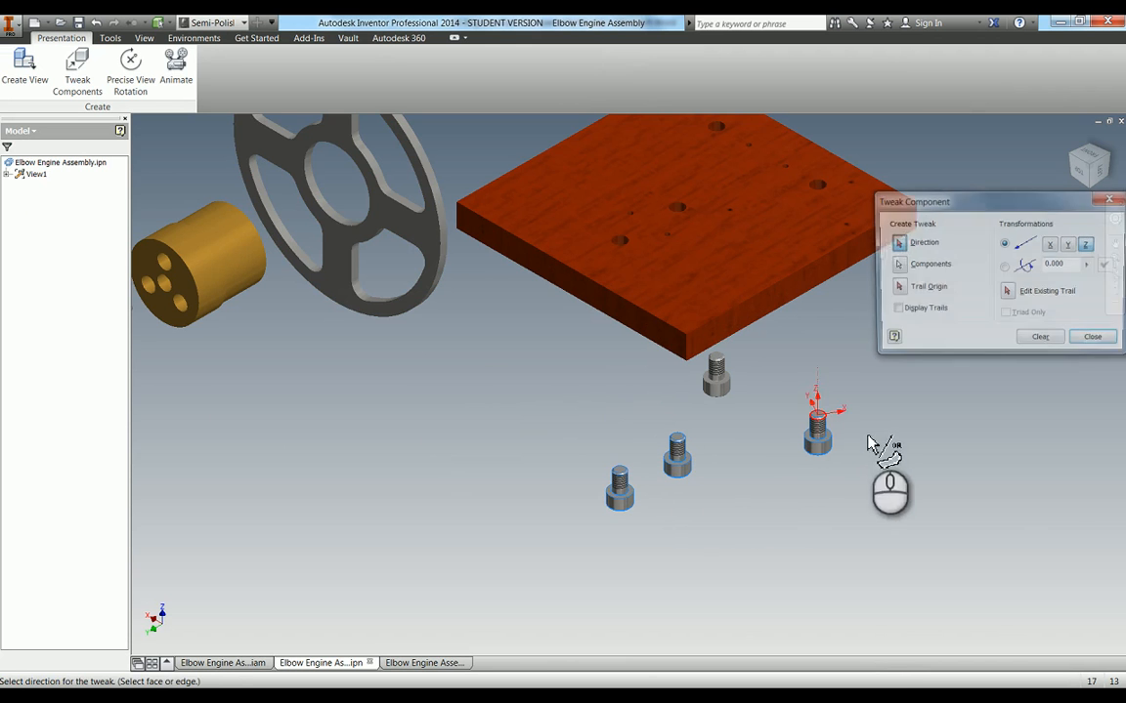
pyautogui.click(705, 287)
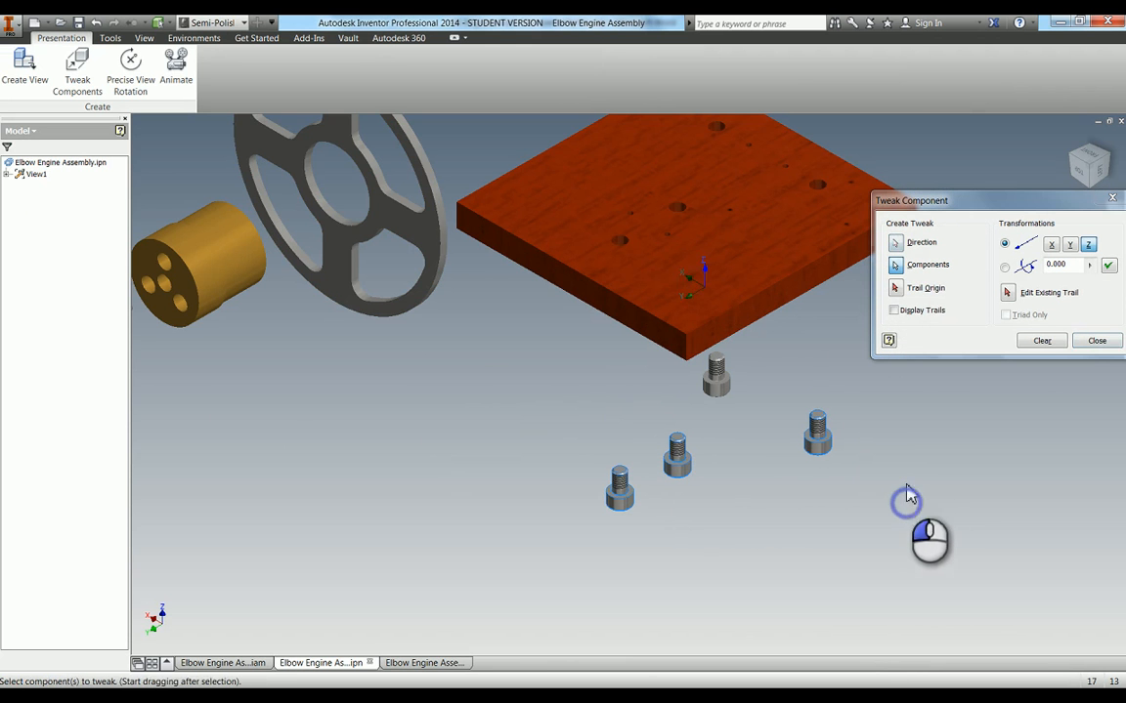
pyautogui.moveTo(906, 500); pyautogui.dragTo(907, 463)
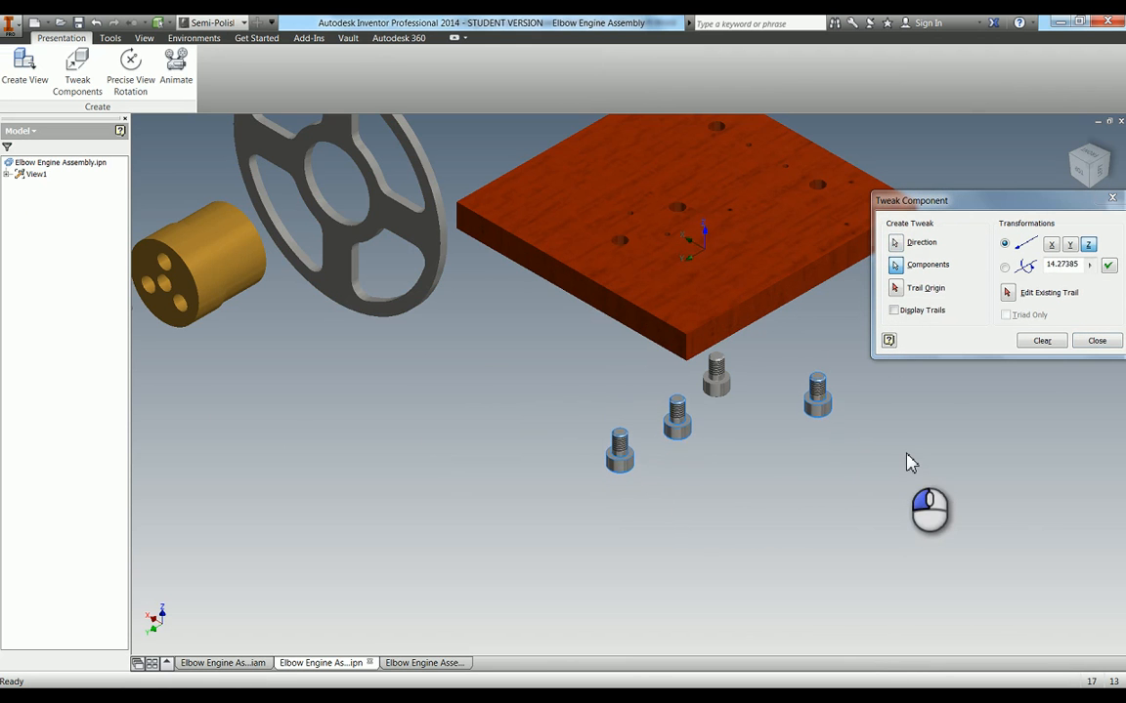
pyautogui.click(1108, 268)
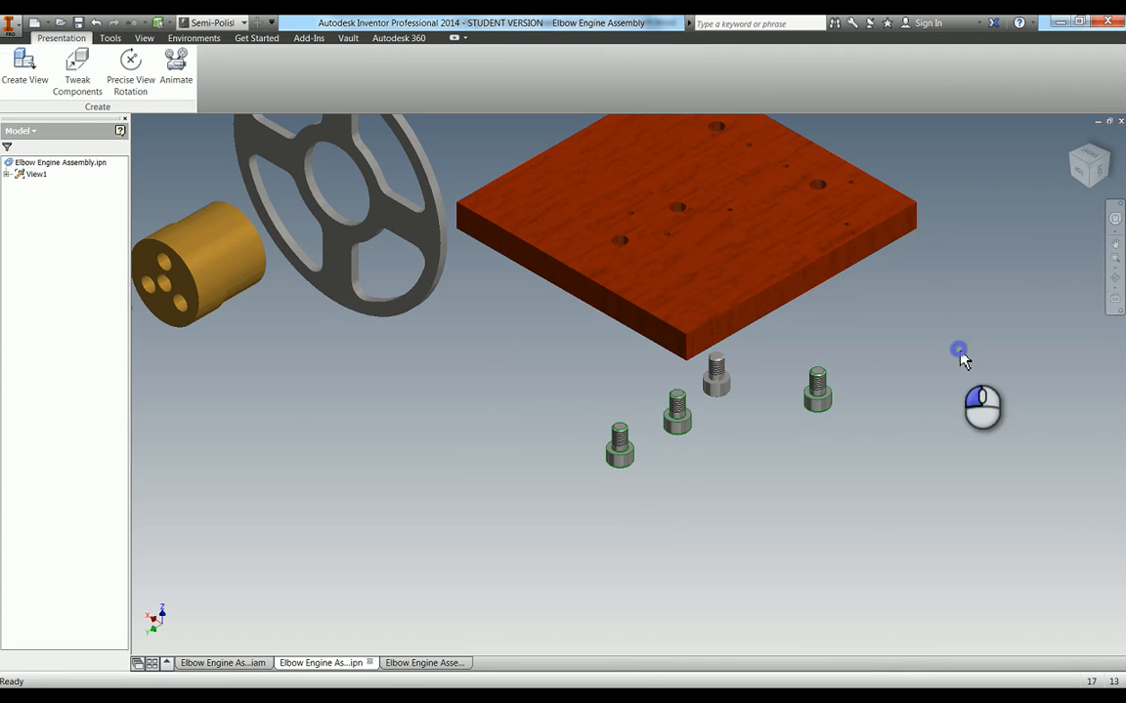
pyautogui.click(82, 22)
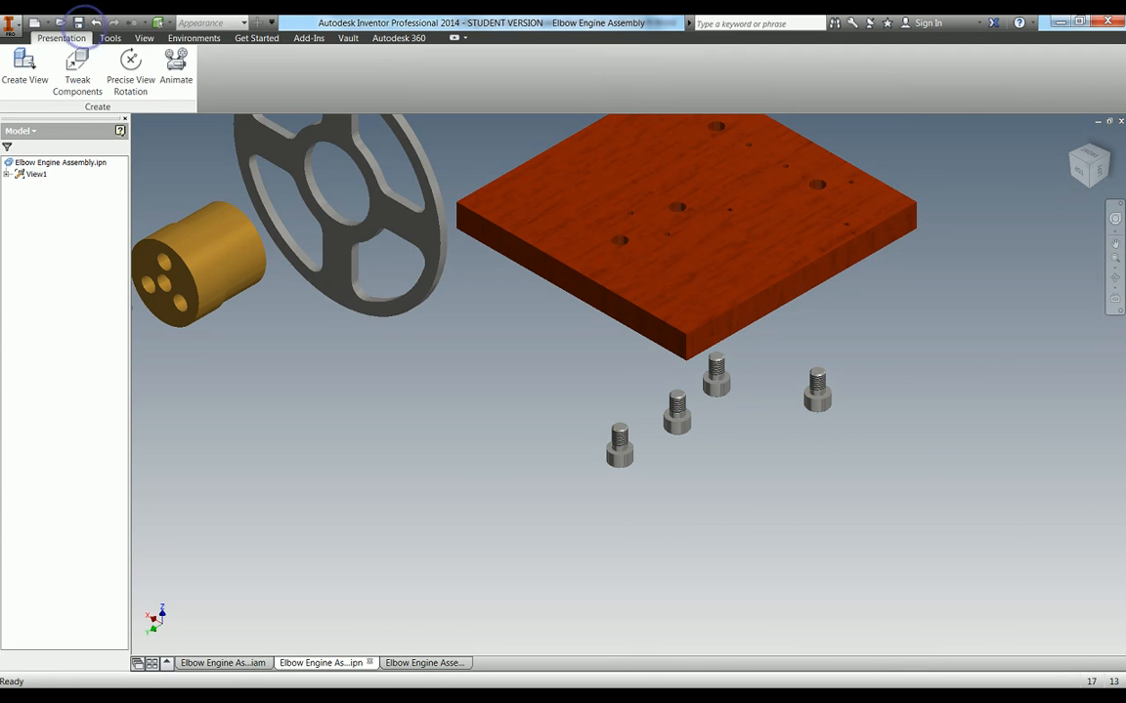
# Return to the drawing and set the exploded view's display style to shaded
pyautogui.click(430, 663)
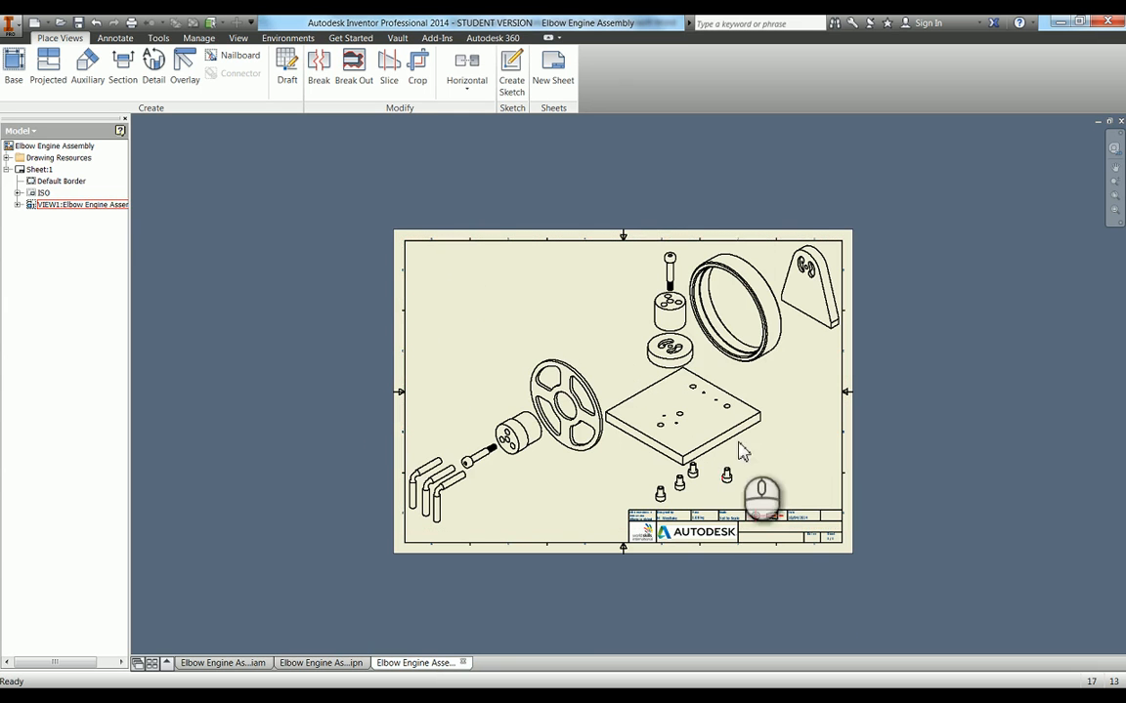
pyautogui.doubleClick(758, 381)
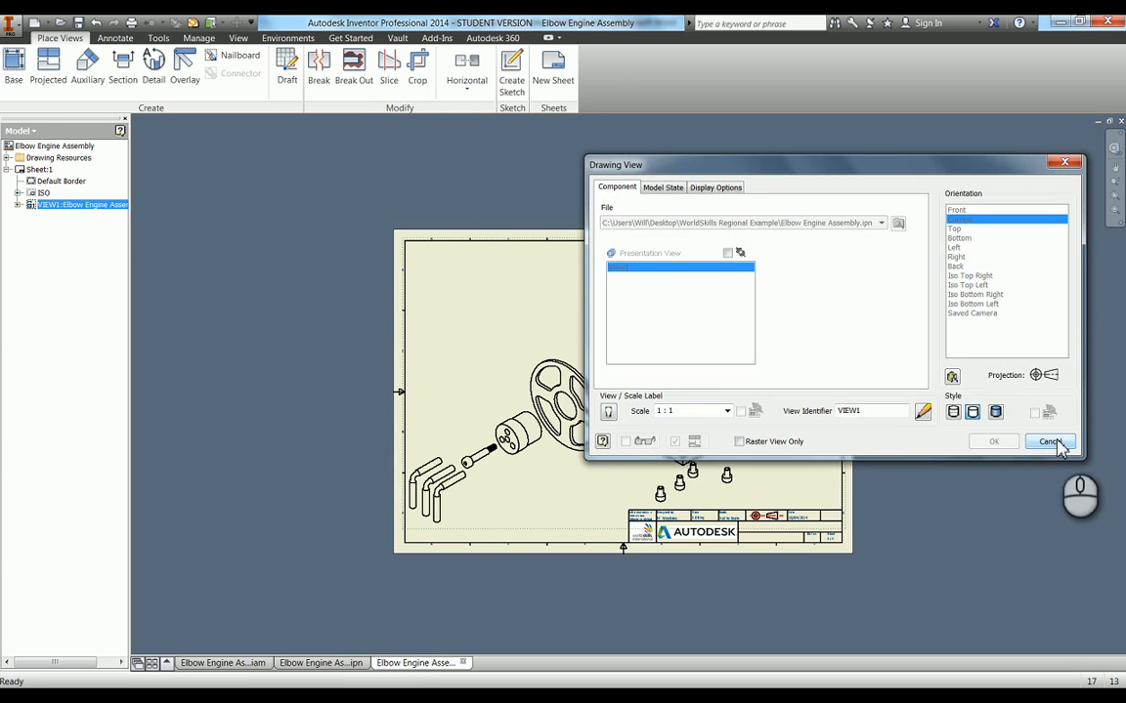
pyautogui.click(996, 413)
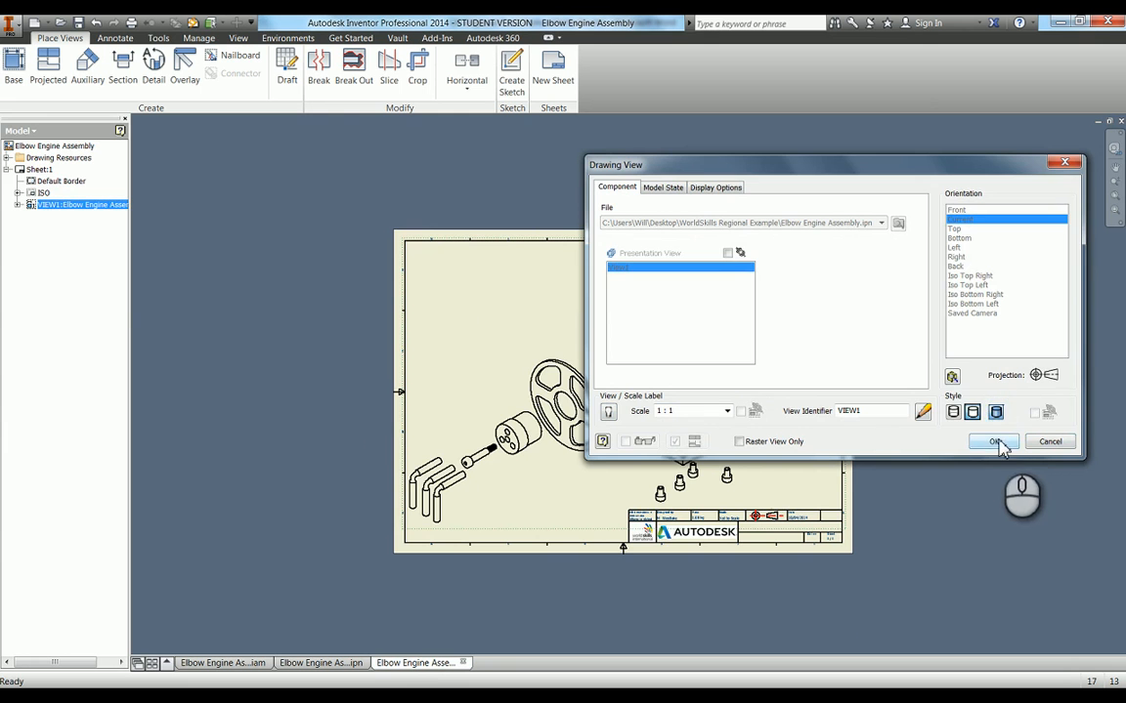
pyautogui.click(994, 442)
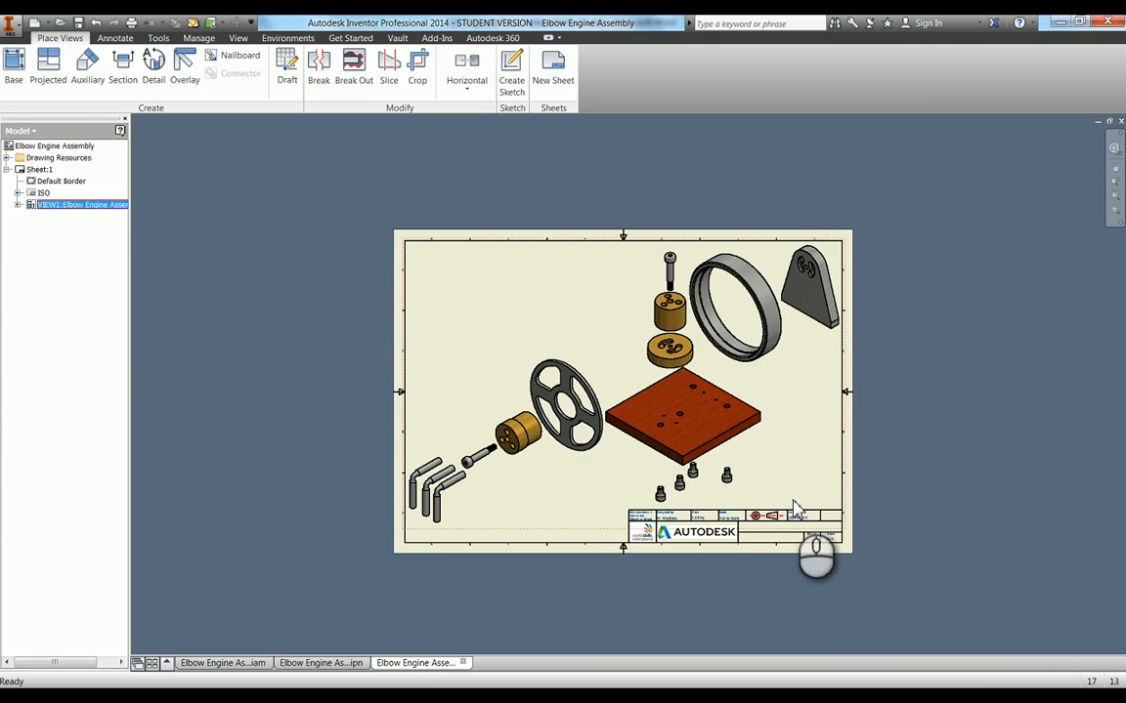
# Replace the "Not to Scale" text in the title block definition with 1:1 and save the edits to ISO
pyautogui.scroll(3, 666, 524)
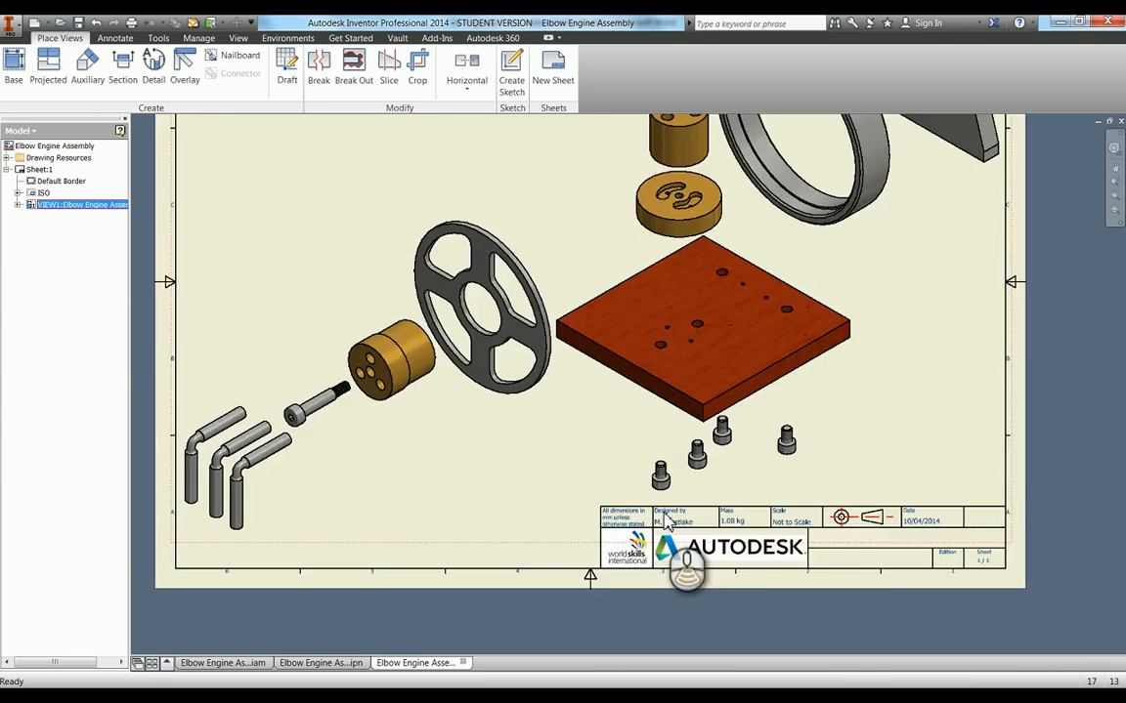
pyautogui.scroll(3, 666, 521)
pyautogui.scroll(-2, 684, 561)
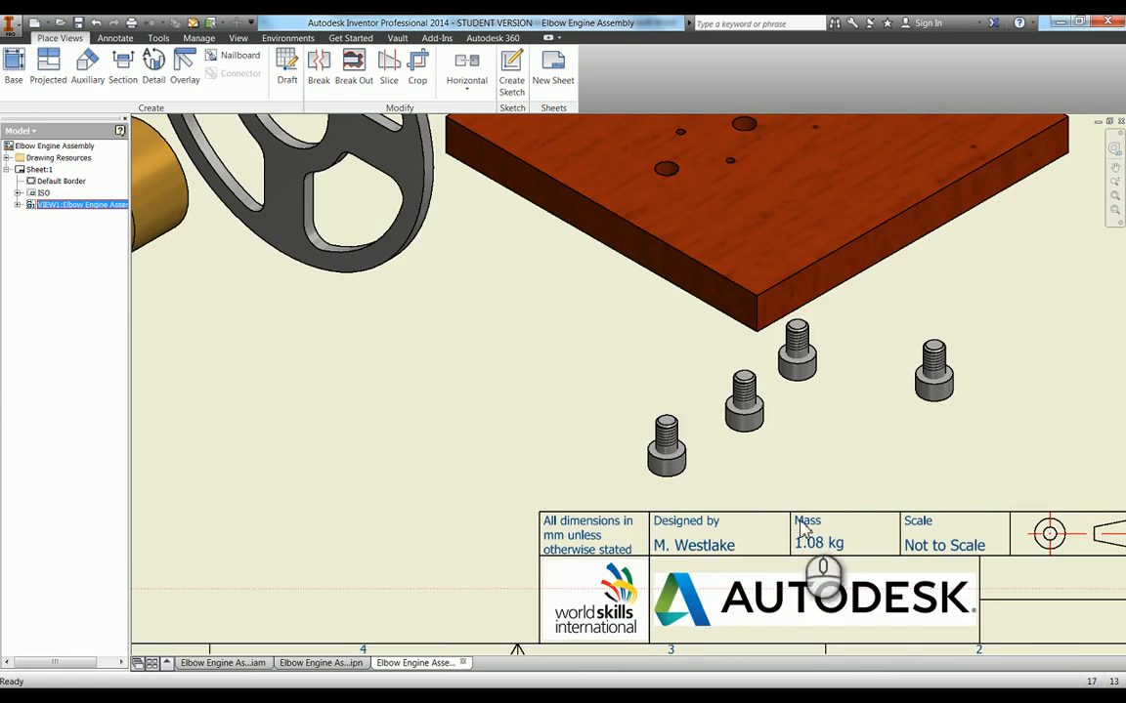
pyautogui.scroll(-3, 806, 530)
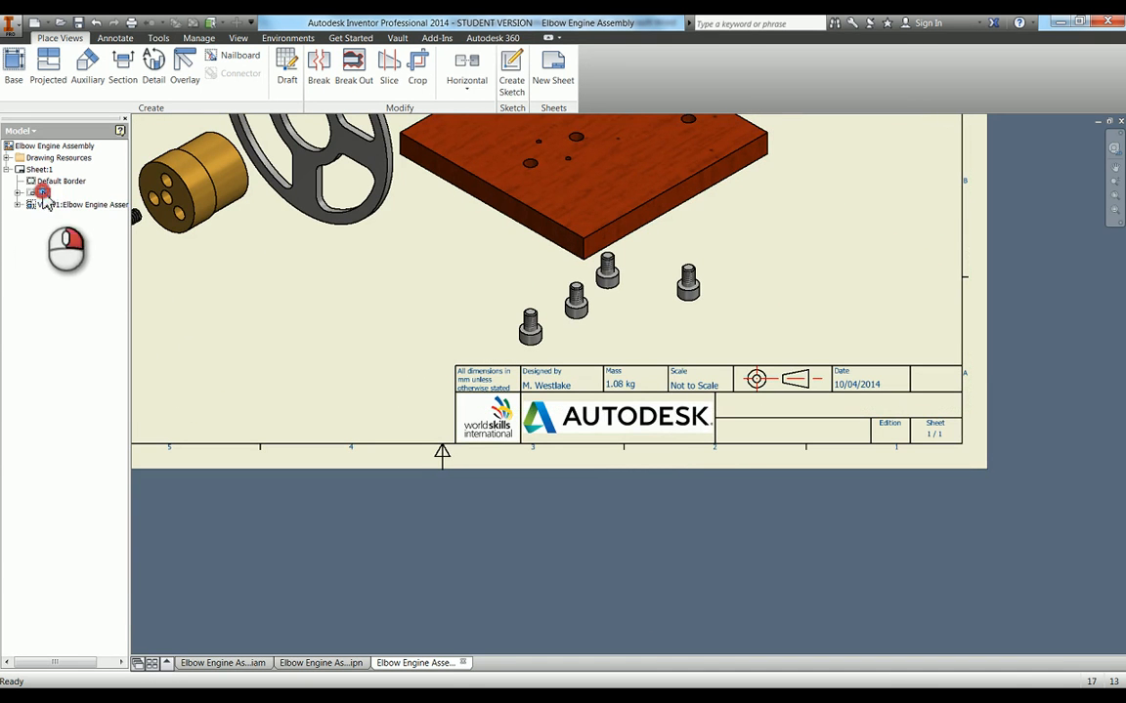
pyautogui.rightClick(42, 195)
pyautogui.click(75, 221)
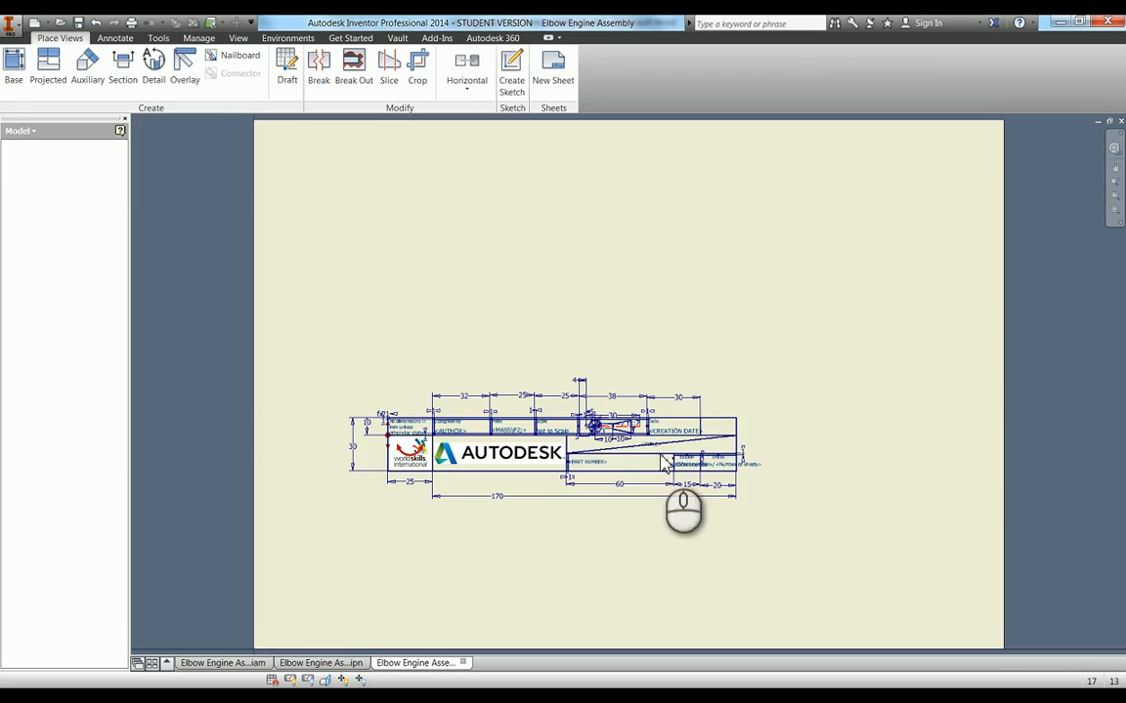
pyautogui.scroll(5, 508, 468)
pyautogui.scroll(-3, 479, 379)
pyautogui.moveTo(412, 379)
pyautogui.mouseDown(button='middle')
pyautogui.moveTo(777, 562)
pyautogui.moveTo(468, 401)
pyautogui.moveTo(317, 405)
pyautogui.mouseUp(button='middle')
pyautogui.moveTo(817, 409); pyautogui.dragTo(421, 422, button='middle')
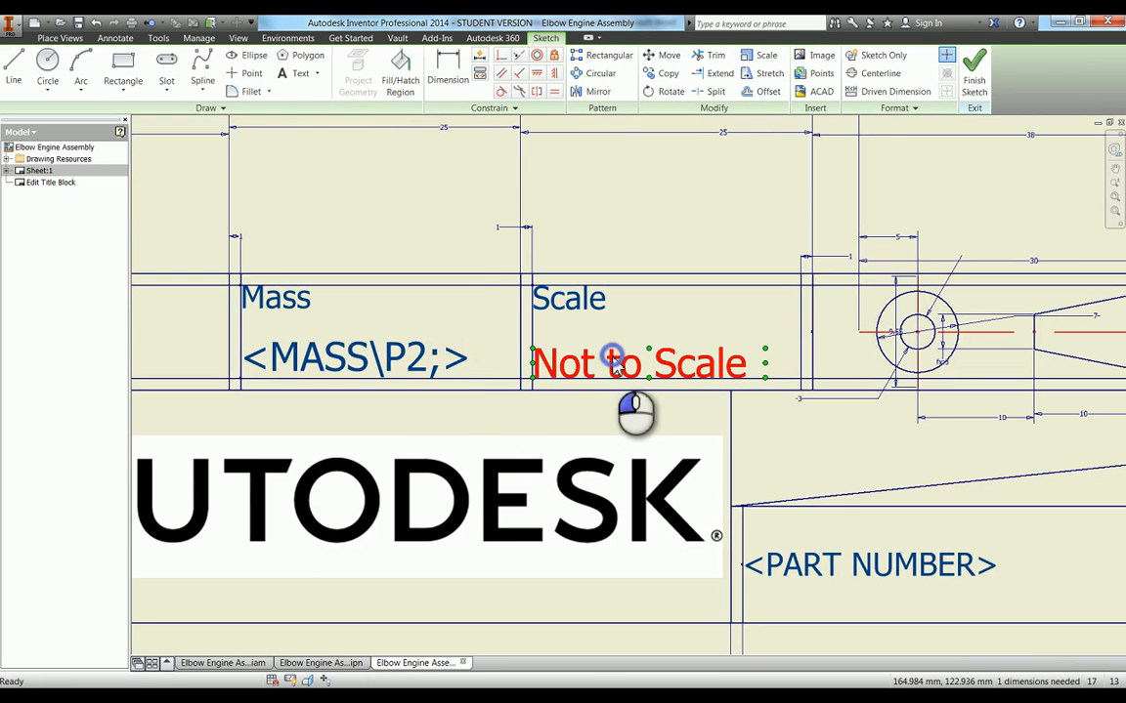
pyautogui.doubleClick(614, 362)
pyautogui.tripleClick(179, 237)
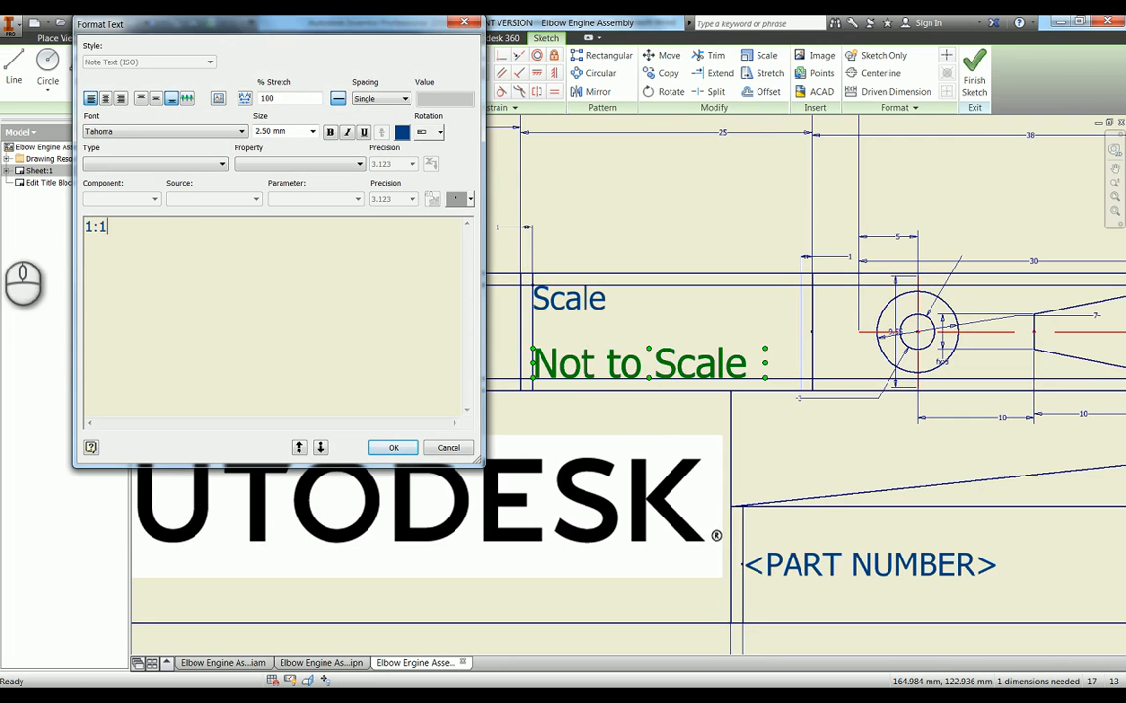
pyautogui.click(393, 447)
pyautogui.click(974, 76)
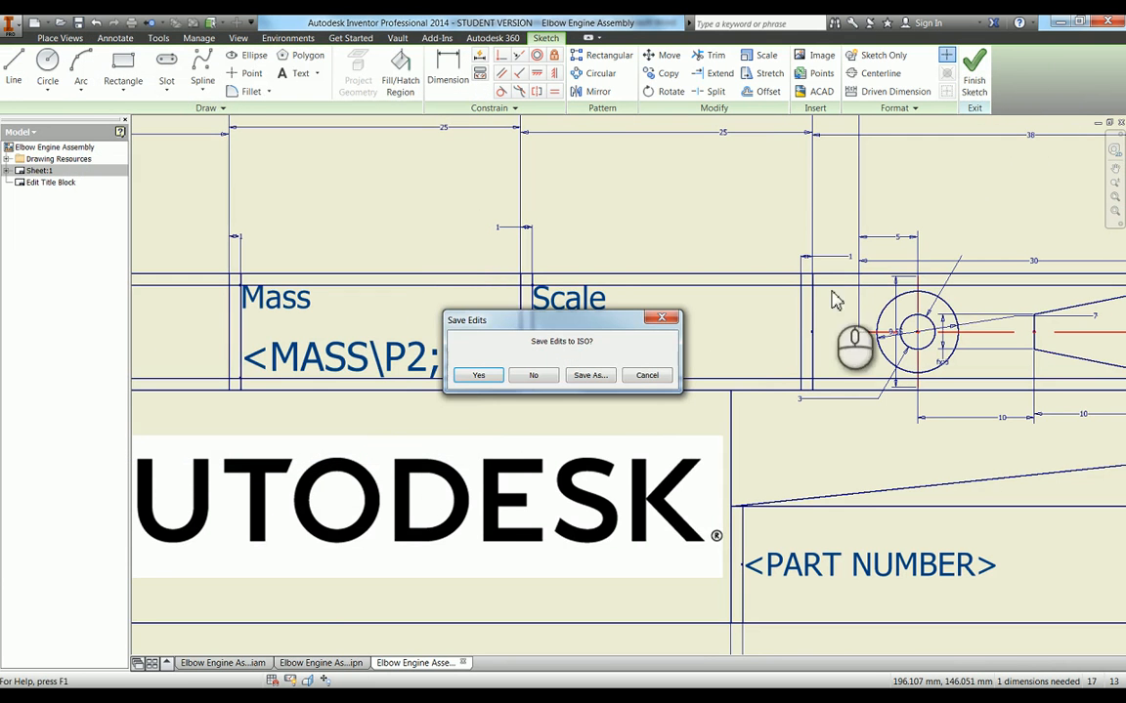
pyautogui.click(467, 377)
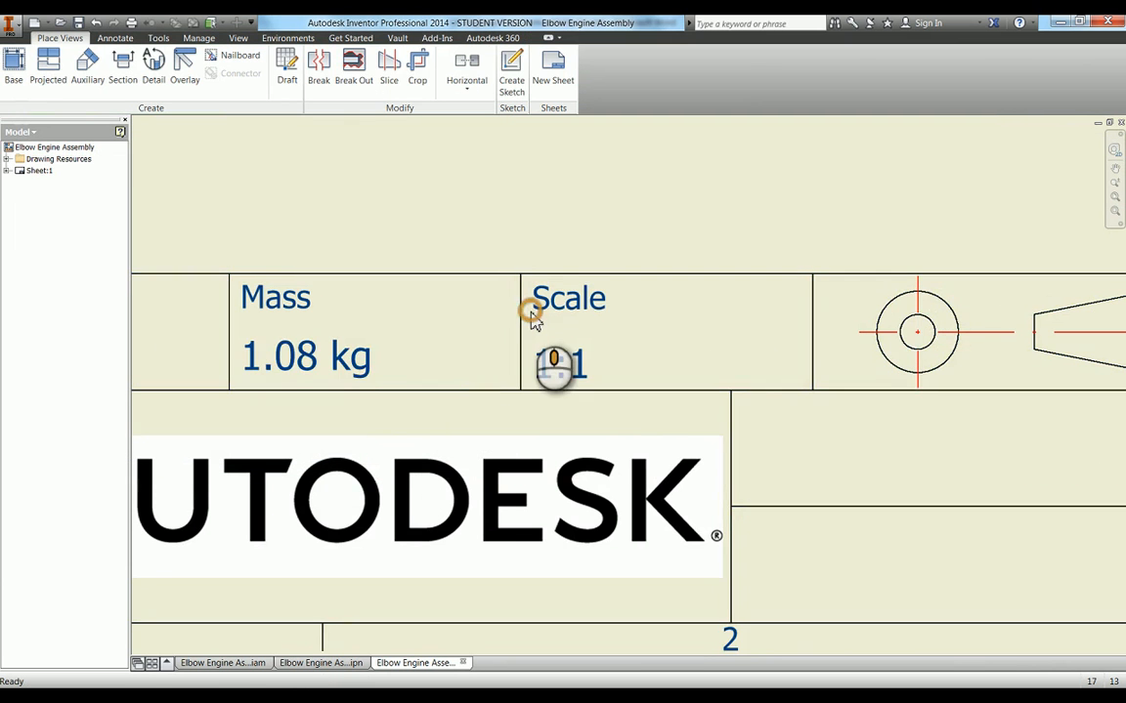
# Set the Title in the drawing's iProperties to "Elbow Engine Exploded View"
pyautogui.scroll(-5, 530, 313)
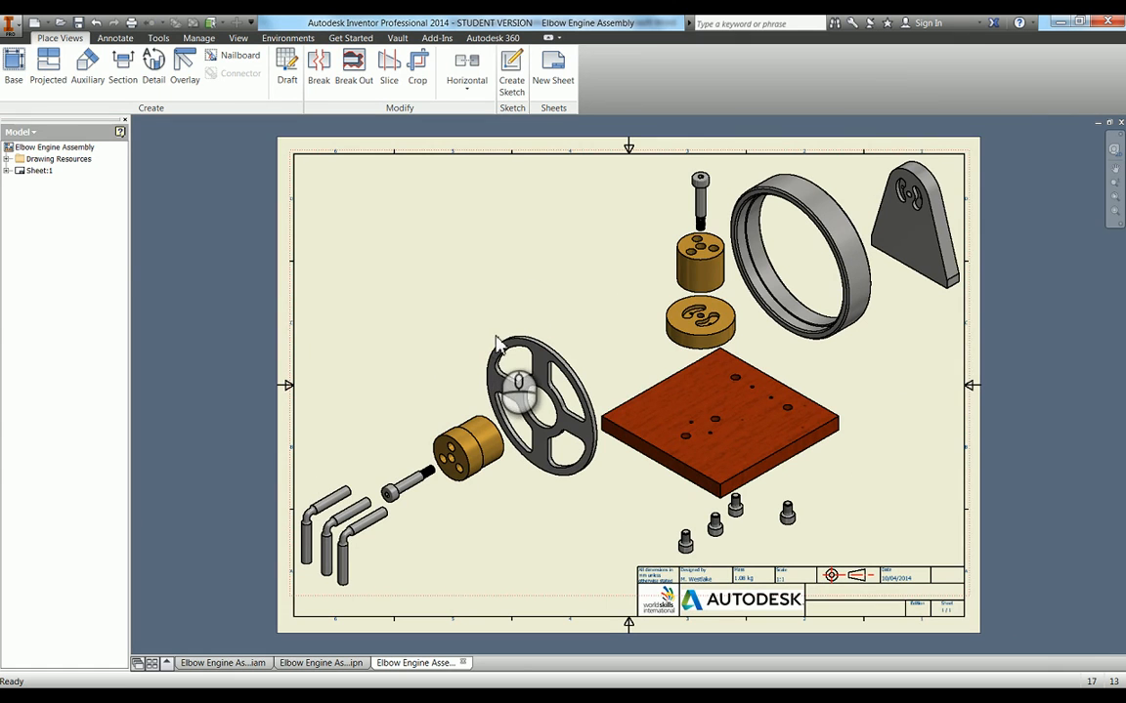
pyautogui.rightClick(39, 157)
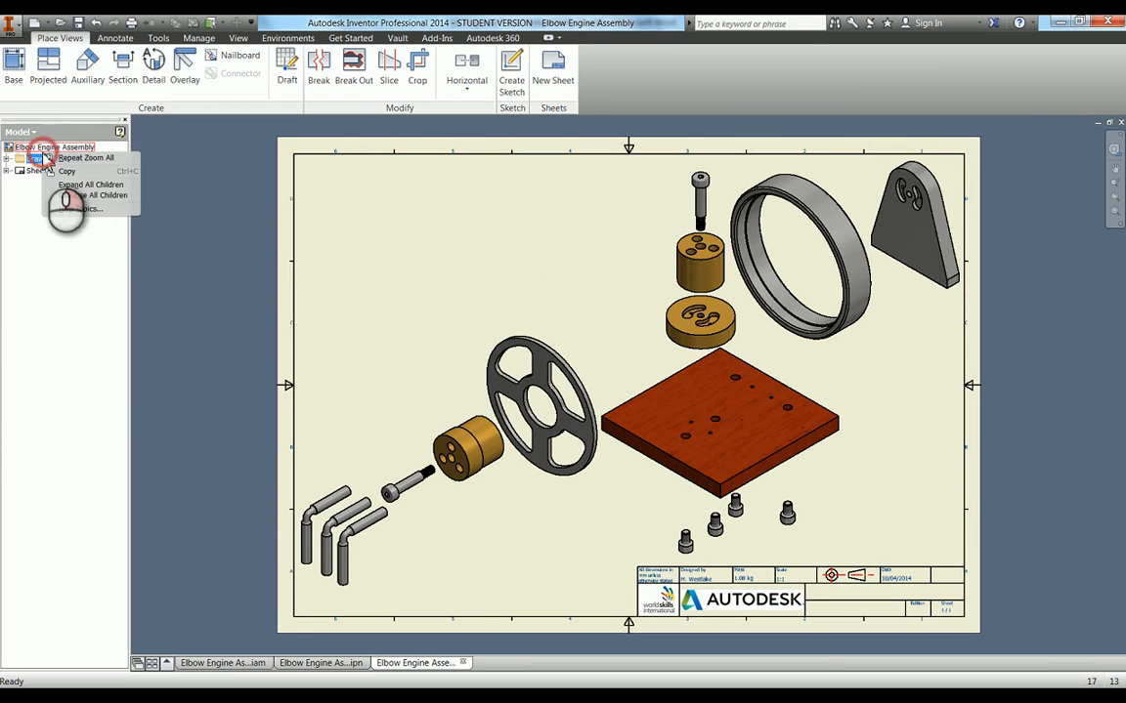
pyautogui.rightClick(30, 147)
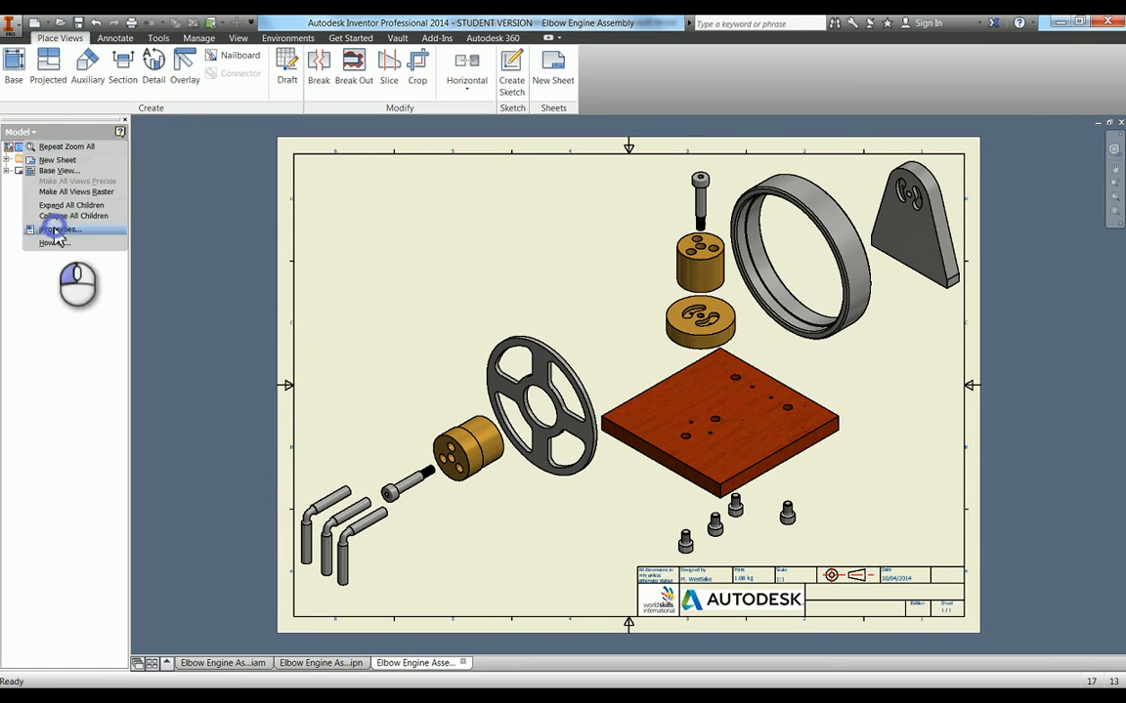
pyautogui.click(55, 222)
pyautogui.click(446, 151)
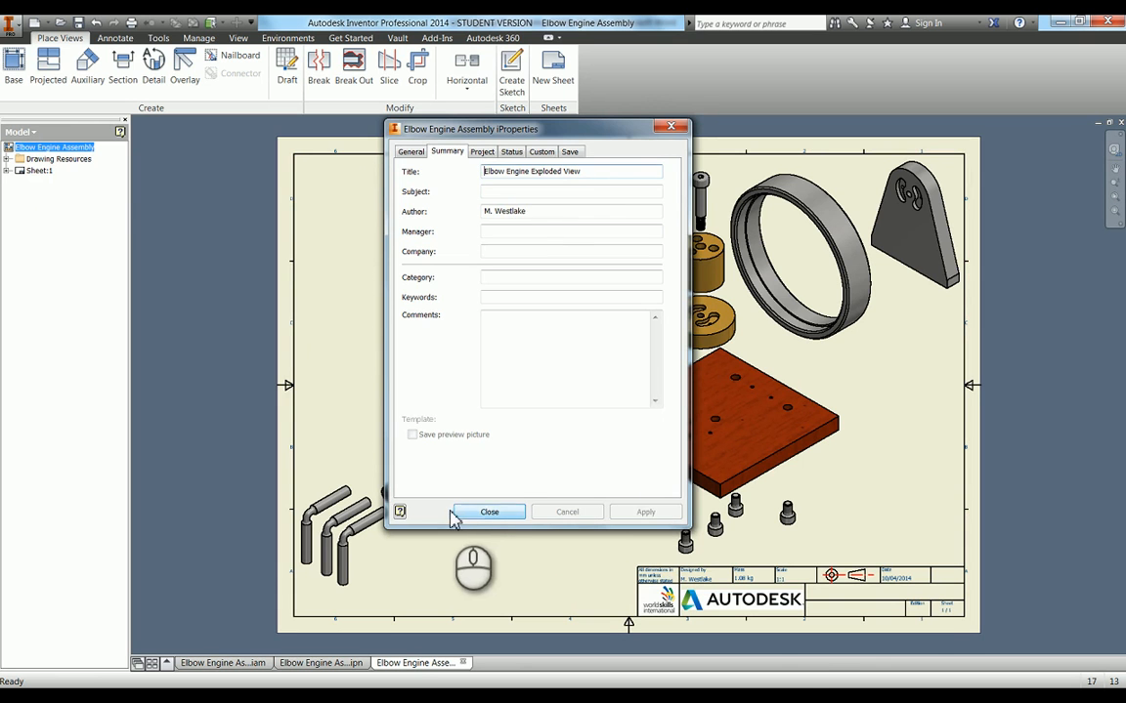
pyautogui.click(484, 513)
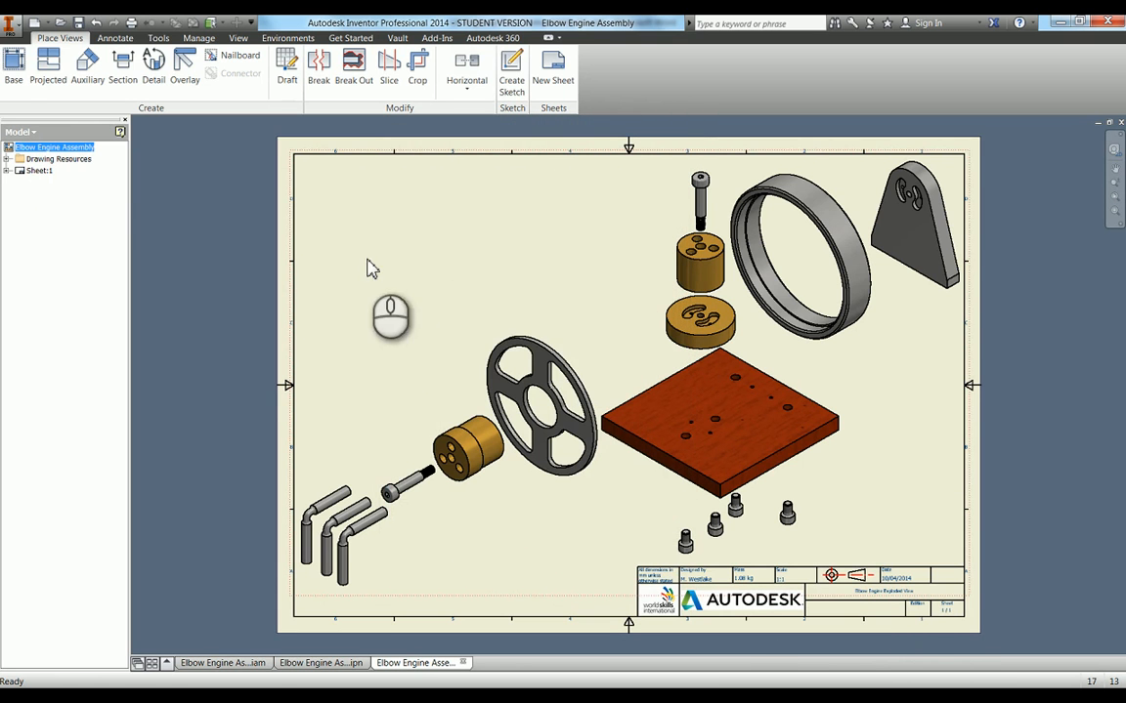
# Save the drawing as "Elbow Engine Exploded View" in the WorldSkills Regional Example folder, keeping the Inventor drawing (.idw) format
pyautogui.click(79, 22)
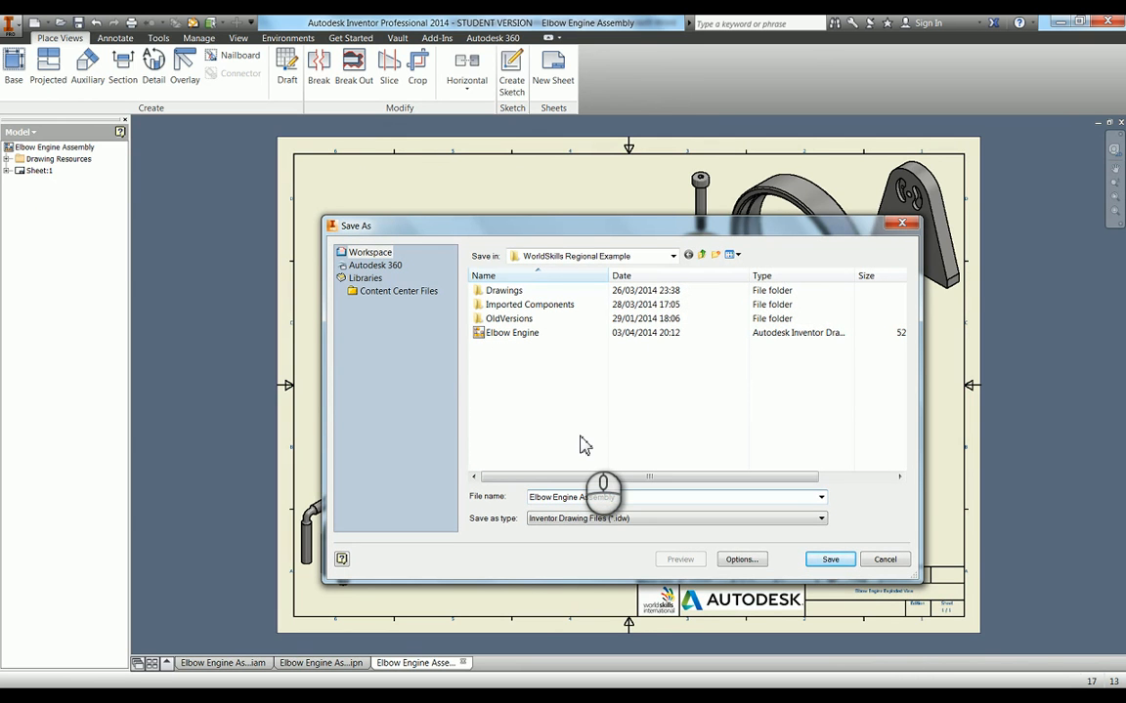
pyautogui.press('BackSpace')
pyautogui.press('BackSpace')
pyautogui.press('BackSpace')
pyautogui.press('BackSpace')
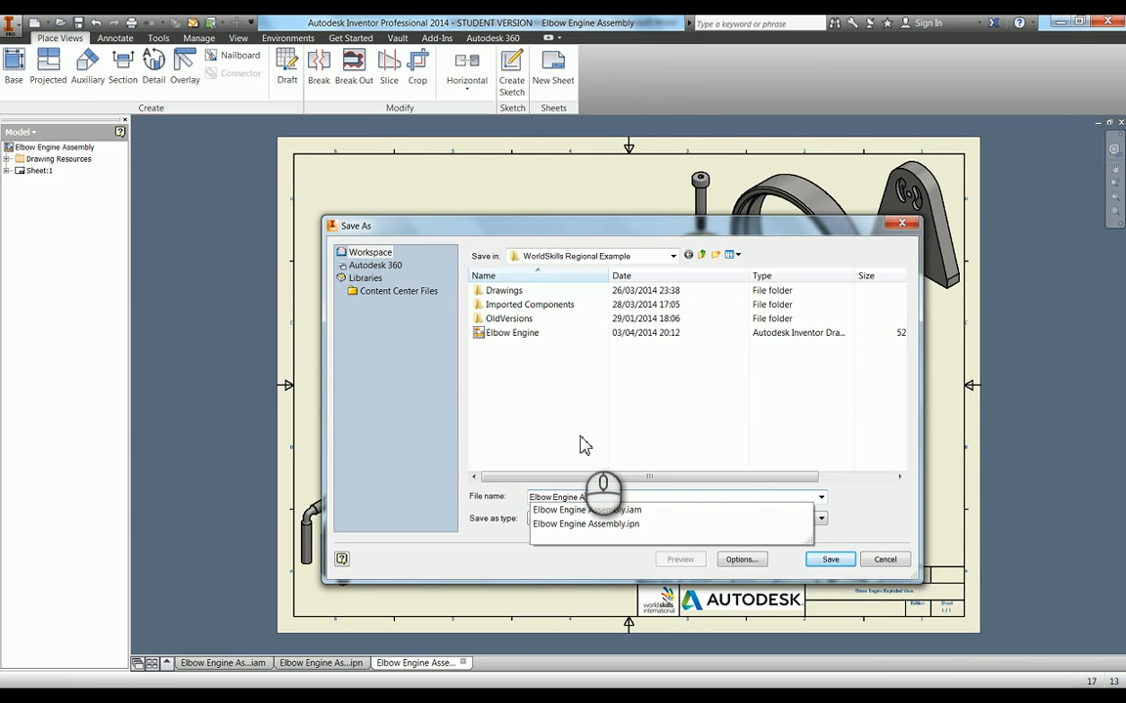
pyautogui.write('Ex')
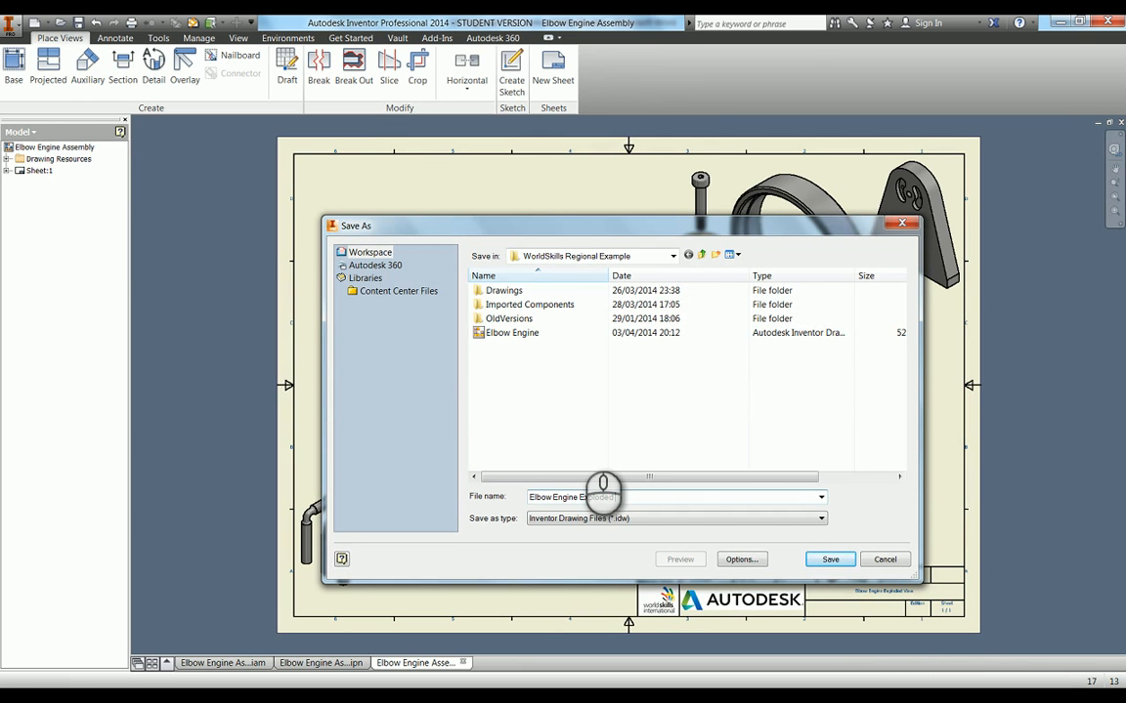
pyautogui.write('ploded View')
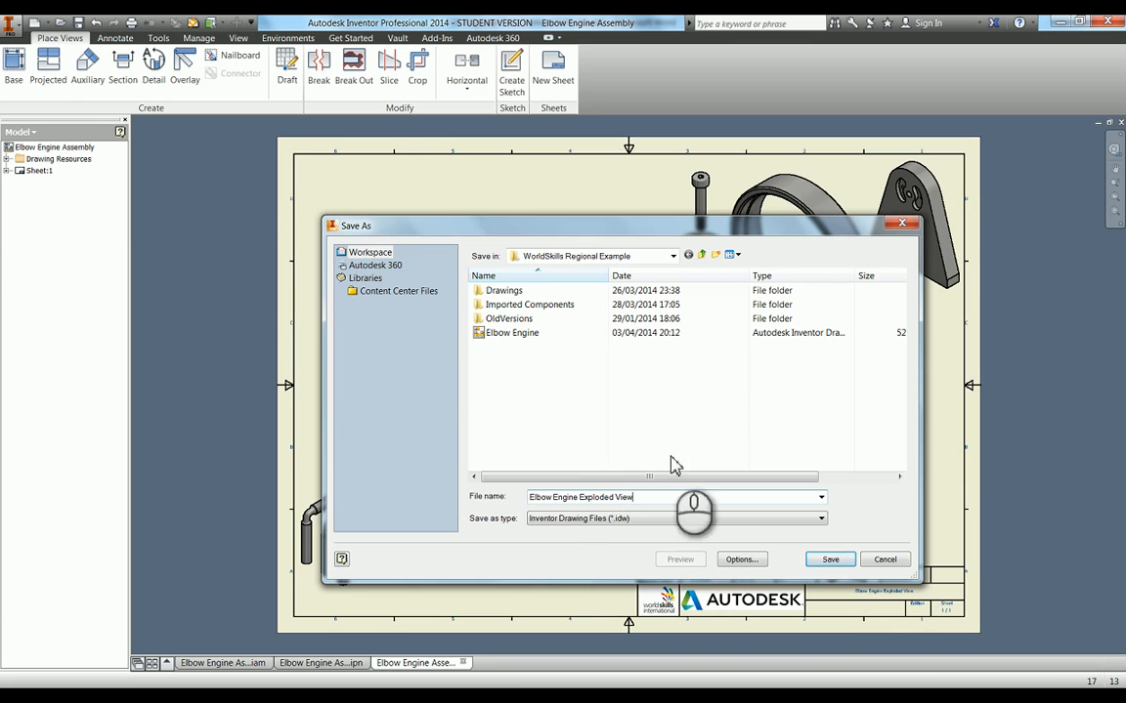
pyautogui.click(829, 559)
pyautogui.click(635, 305)
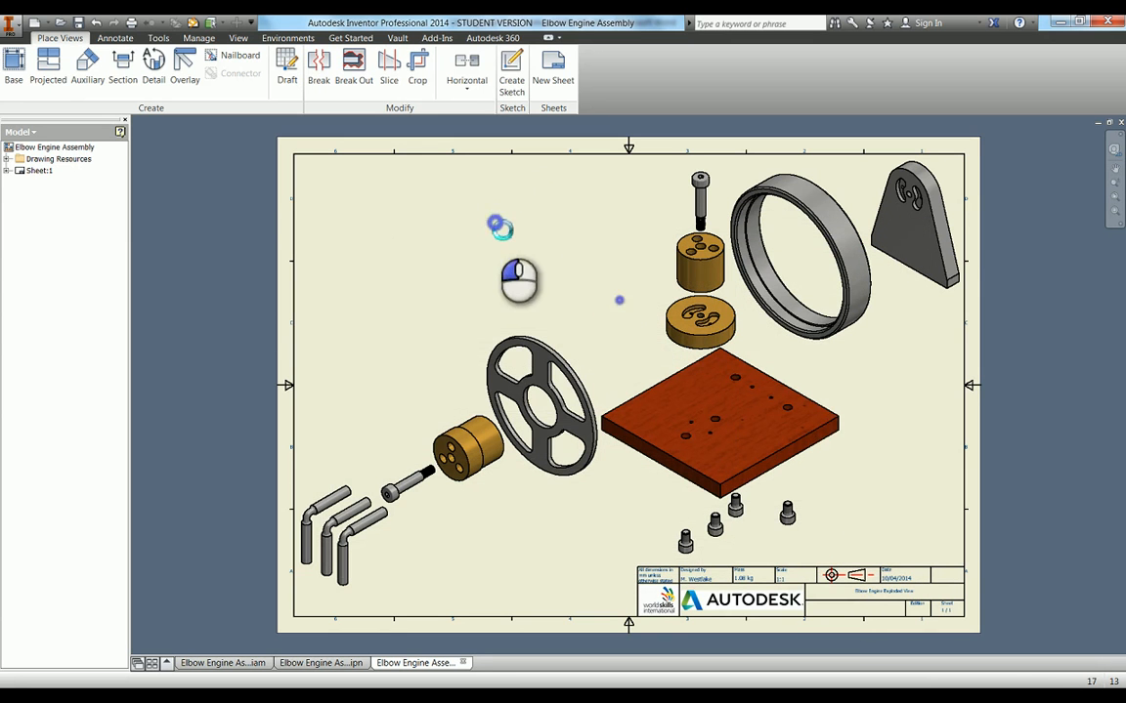